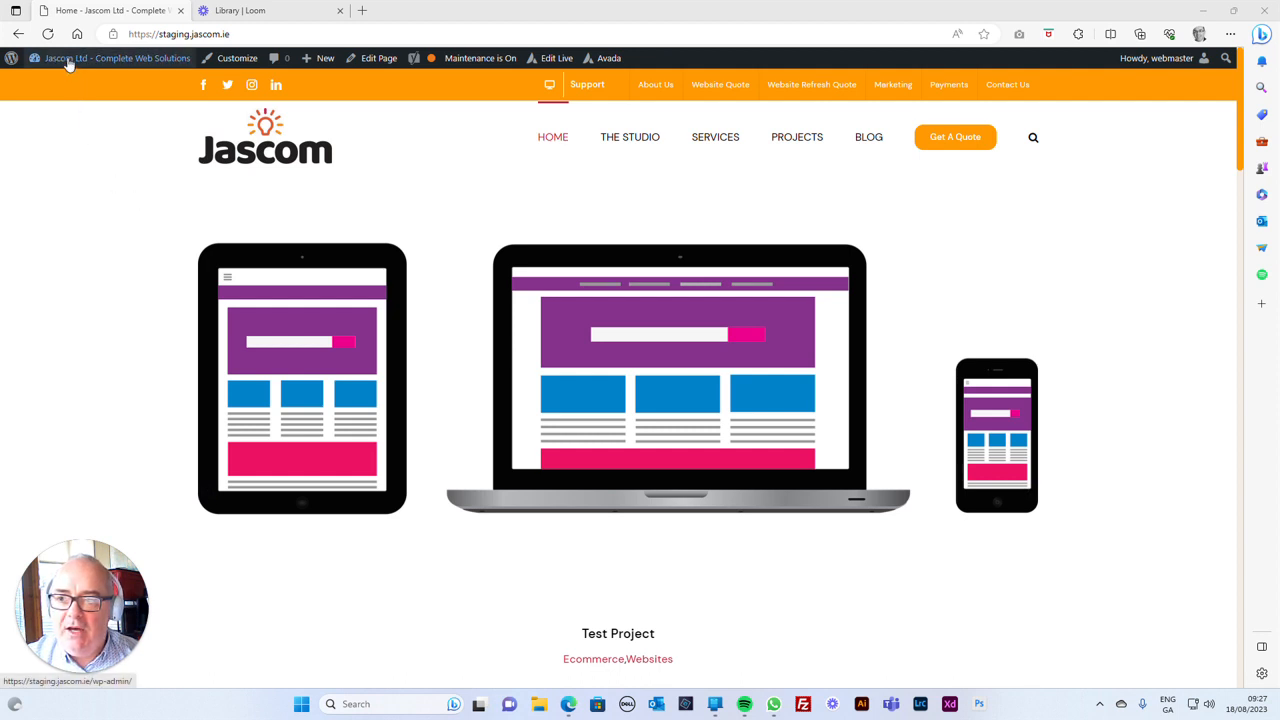
Open the site's admin dashboard and look through the list of all pages.
{"action": "mouse_move", "coordinate": [68, 63]}
{"action": "left_click", "coordinate": [88, 100]}
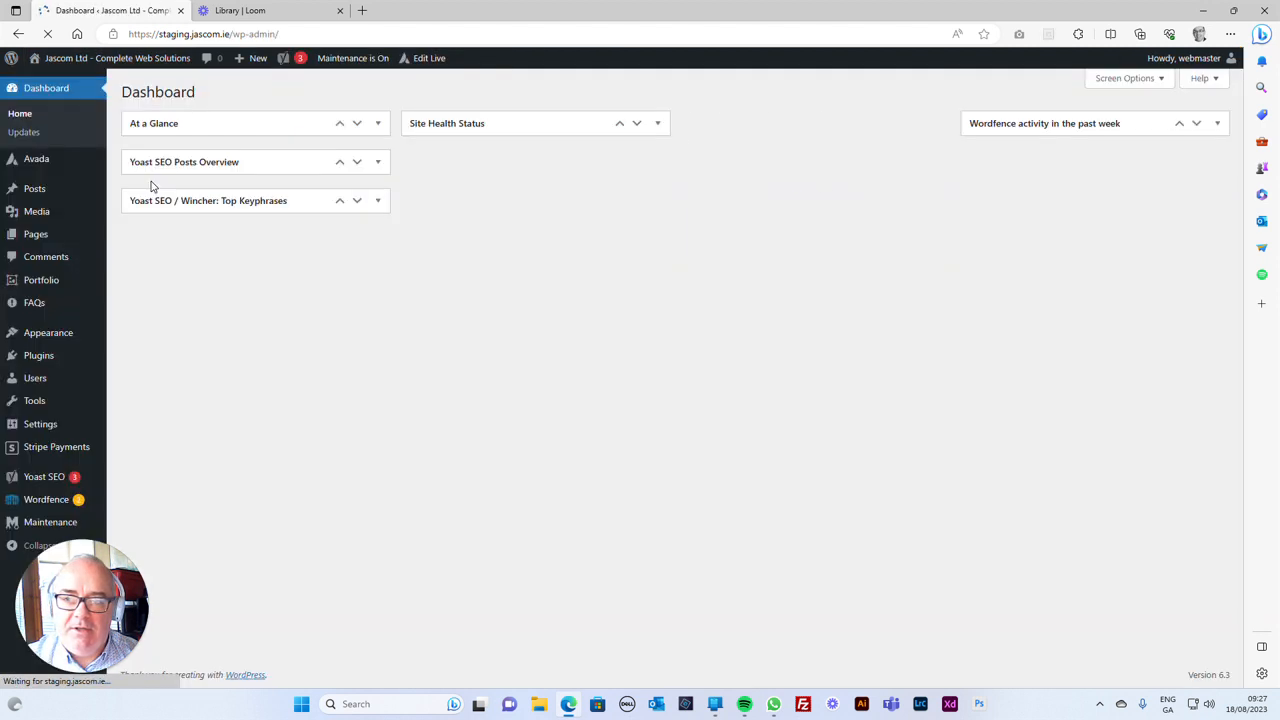
{"action": "left_click", "coordinate": [40, 238]}
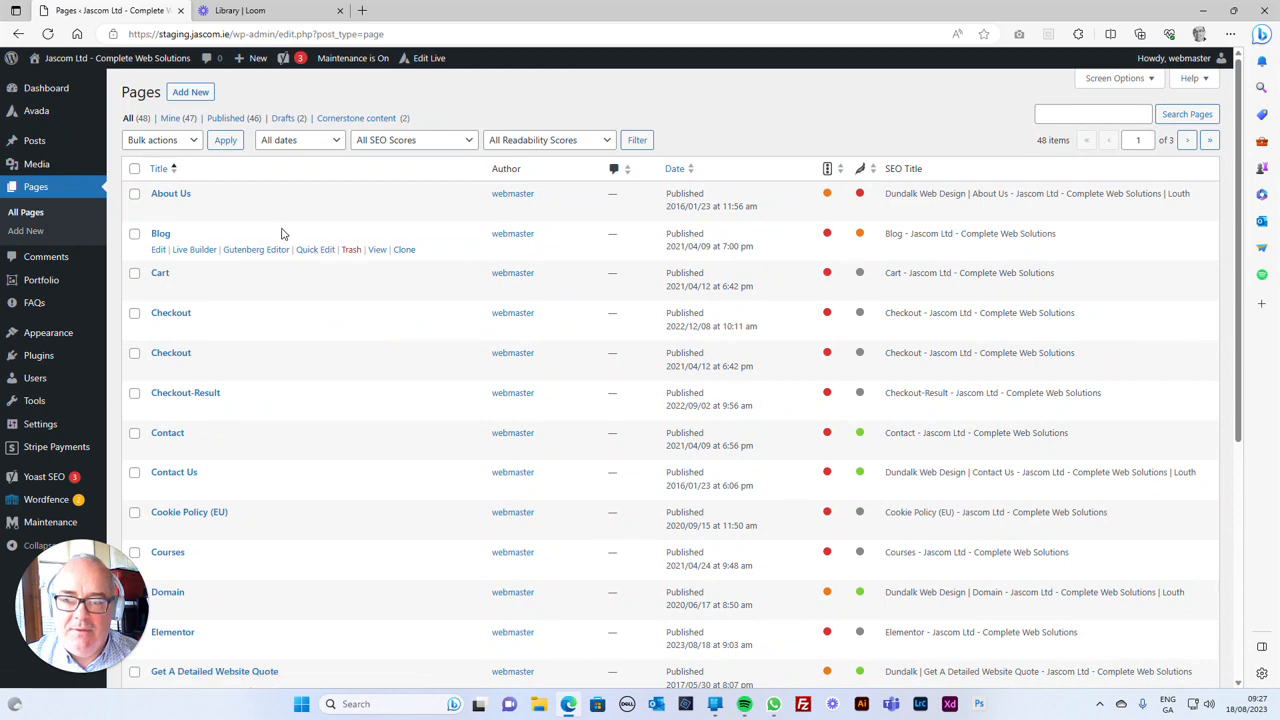
{"action": "scroll", "coordinate": [281, 234], "scroll_direction": "down", "scroll_amount": 5}
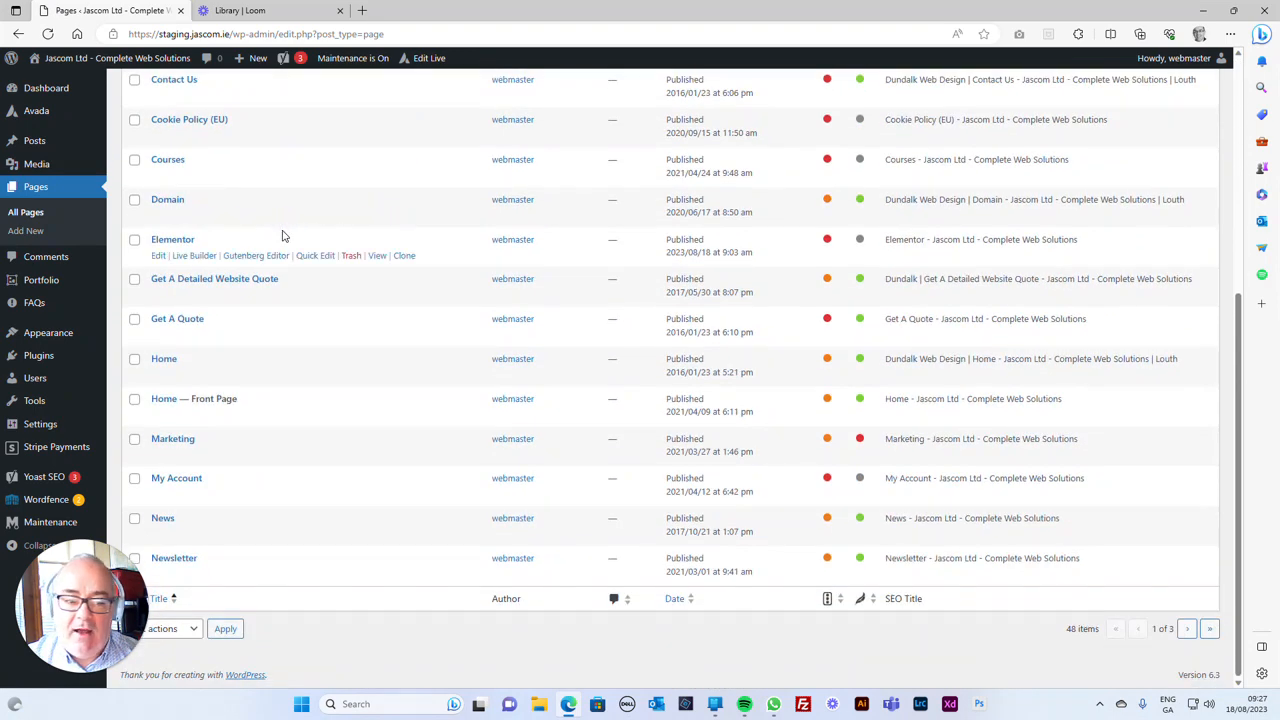
{"action": "scroll", "coordinate": [282, 235], "scroll_direction": "up", "scroll_amount": 5}
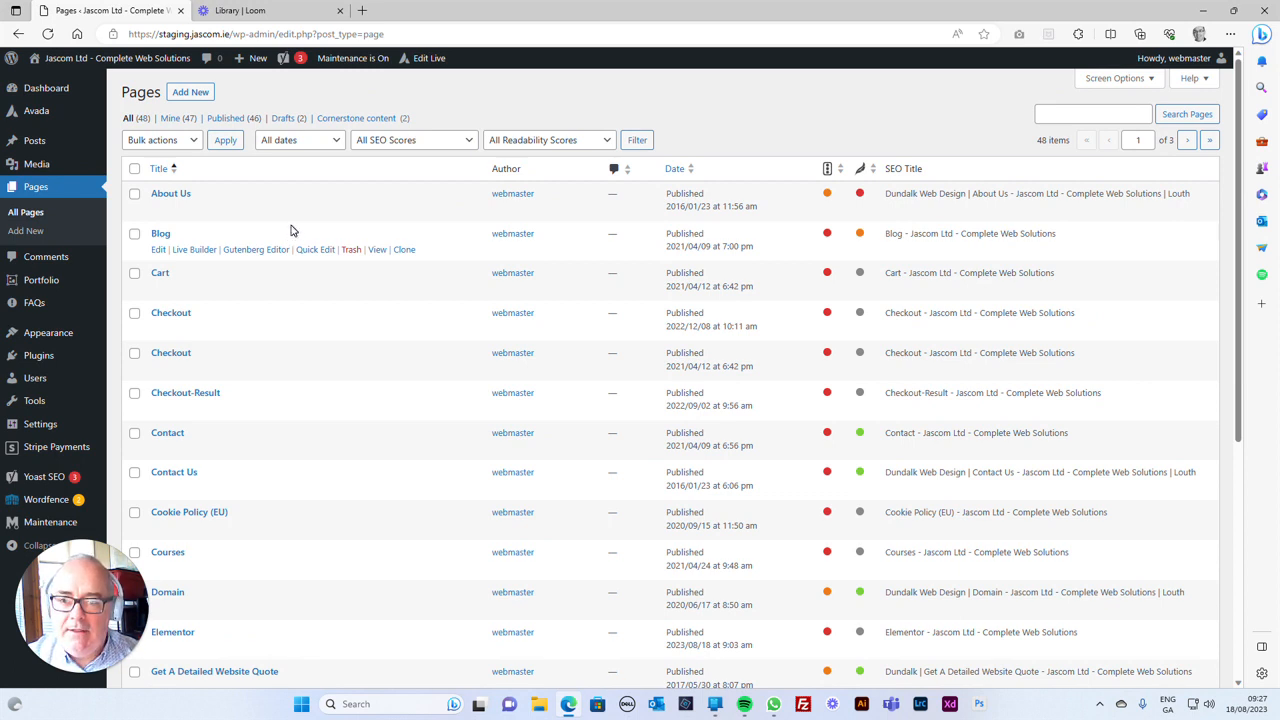
{"action": "scroll", "coordinate": [291, 231], "scroll_direction": "down", "scroll_amount": 5}
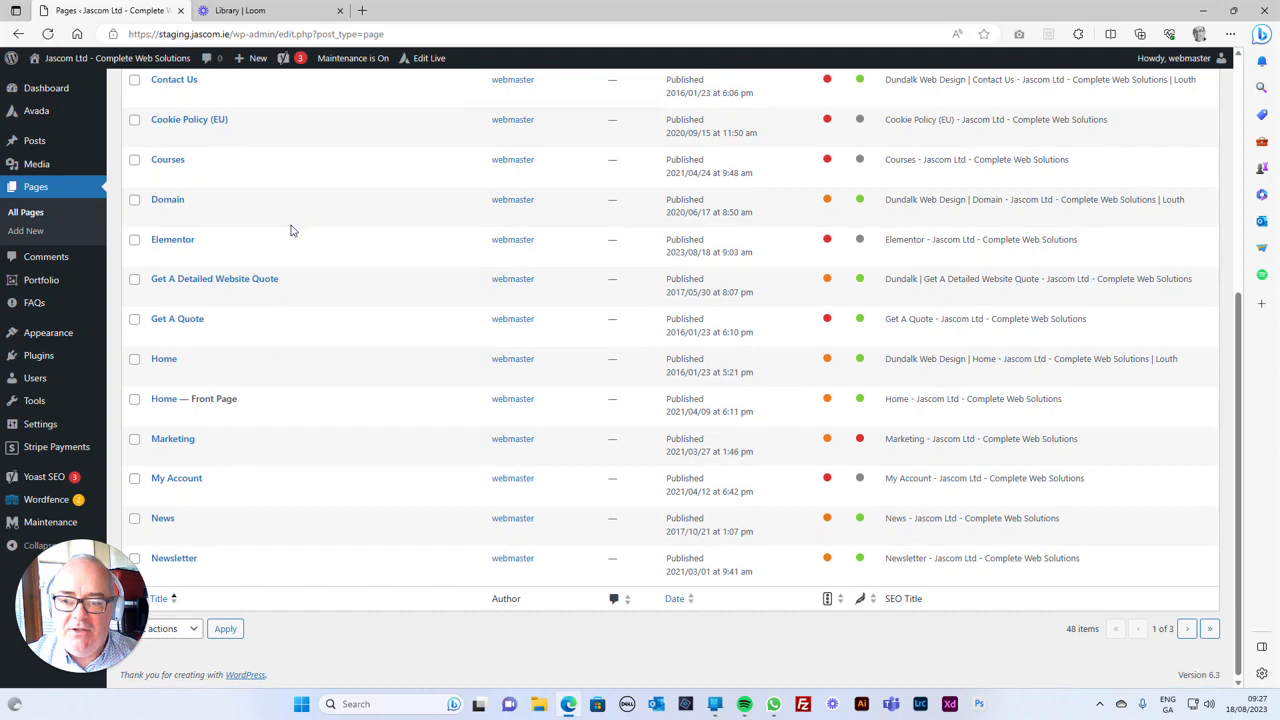
{"action": "scroll", "coordinate": [289, 229], "scroll_direction": "up", "scroll_amount": 5}
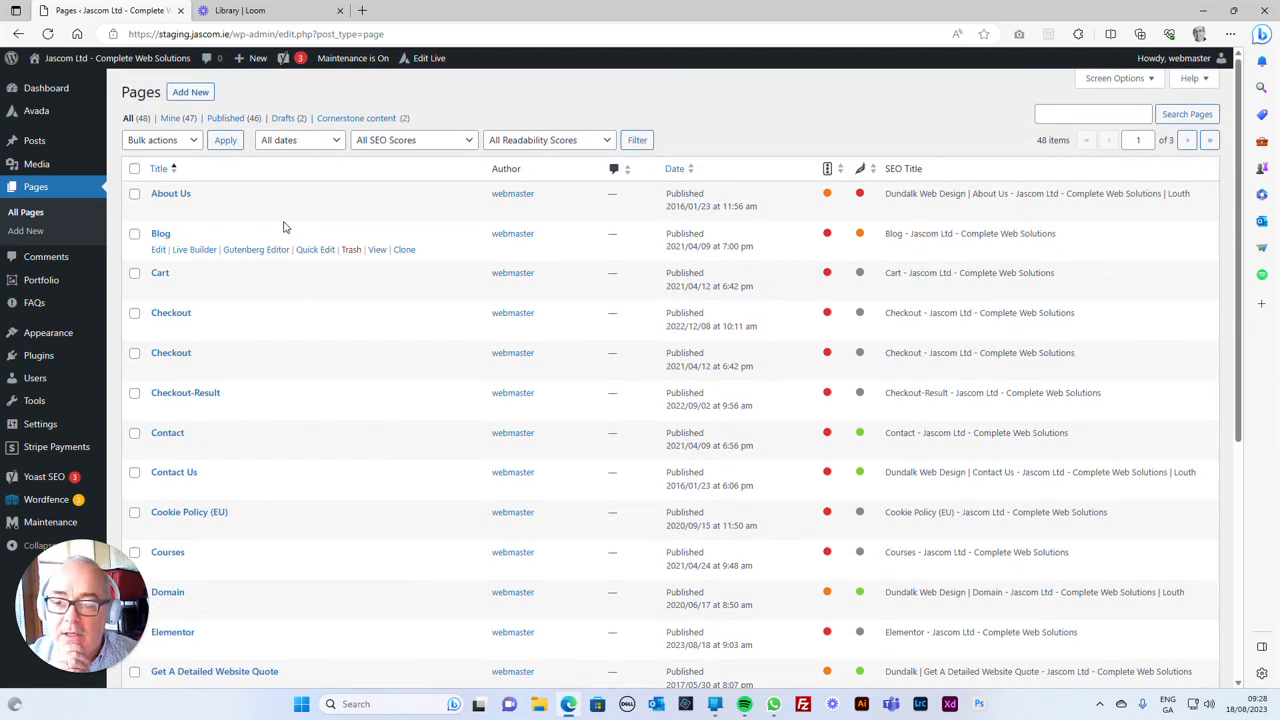
Move the About Us, Blog and Cart pages to the Trash in one bulk action and dismiss the Yoast SEO Premium notice.
{"action": "left_click", "coordinate": [134, 194]}
{"action": "left_click", "coordinate": [134, 234]}
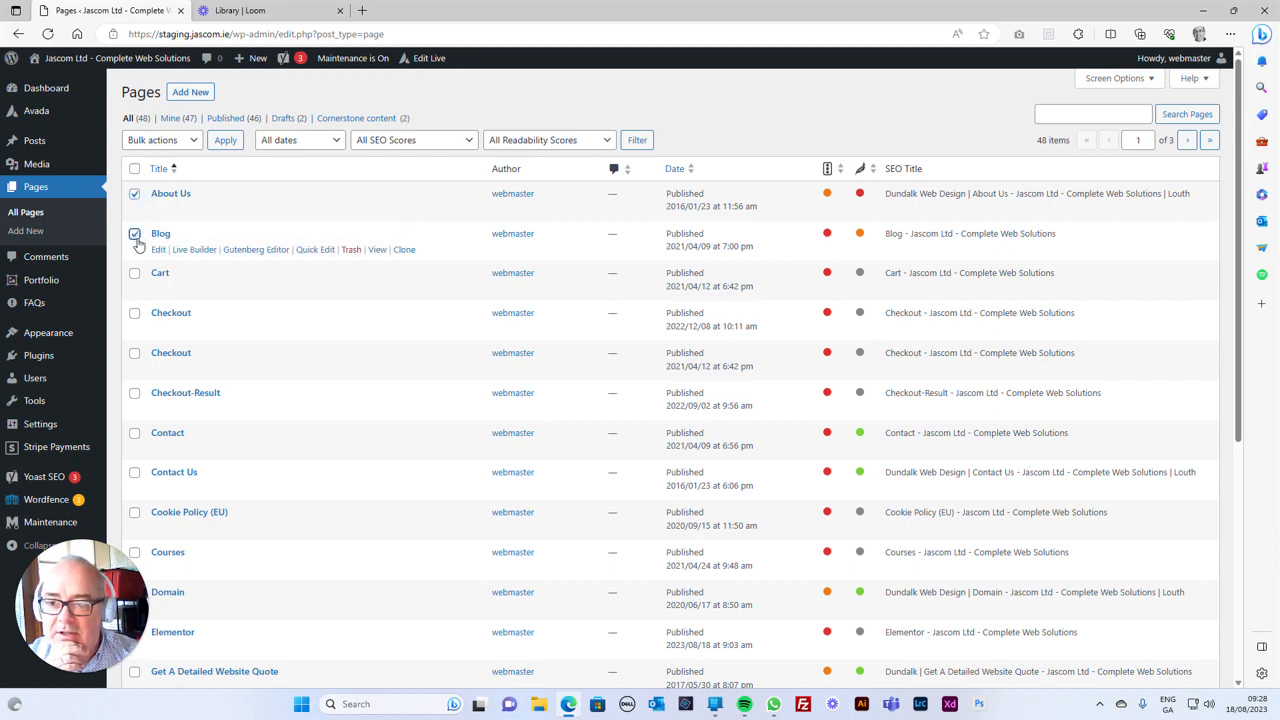
{"action": "left_click", "coordinate": [134, 273]}
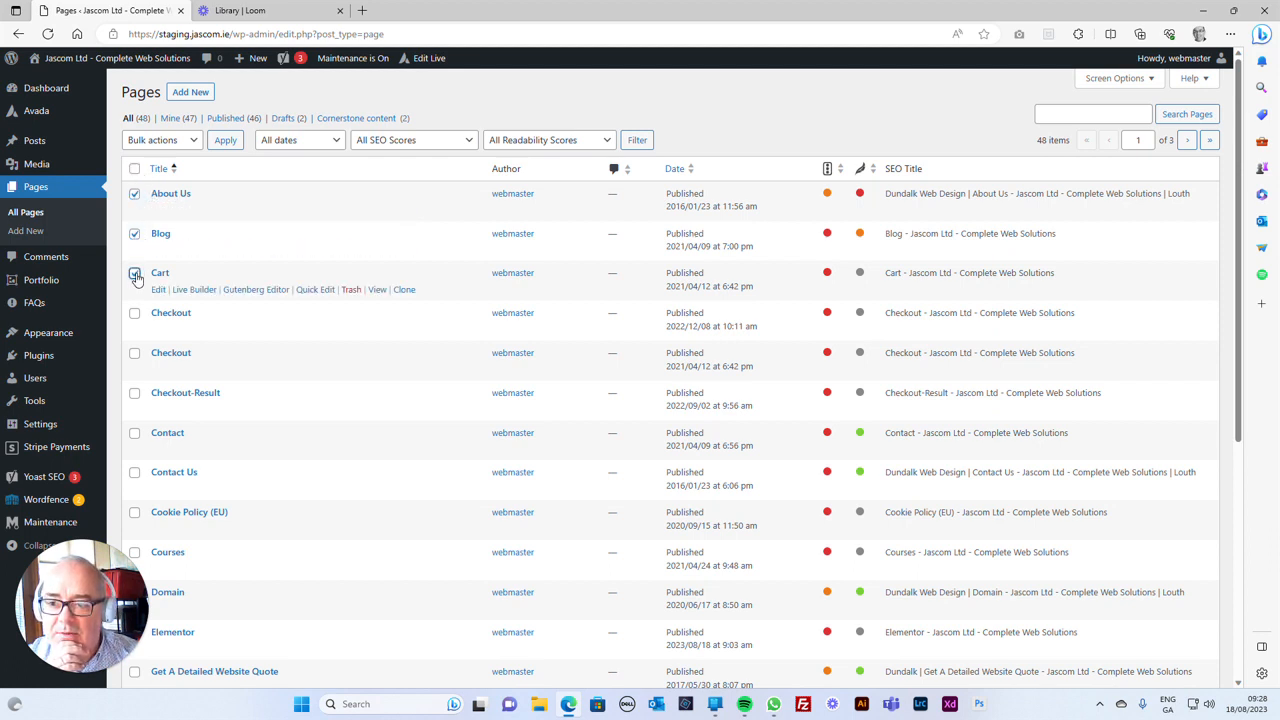
{"action": "left_click", "coordinate": [157, 145]}
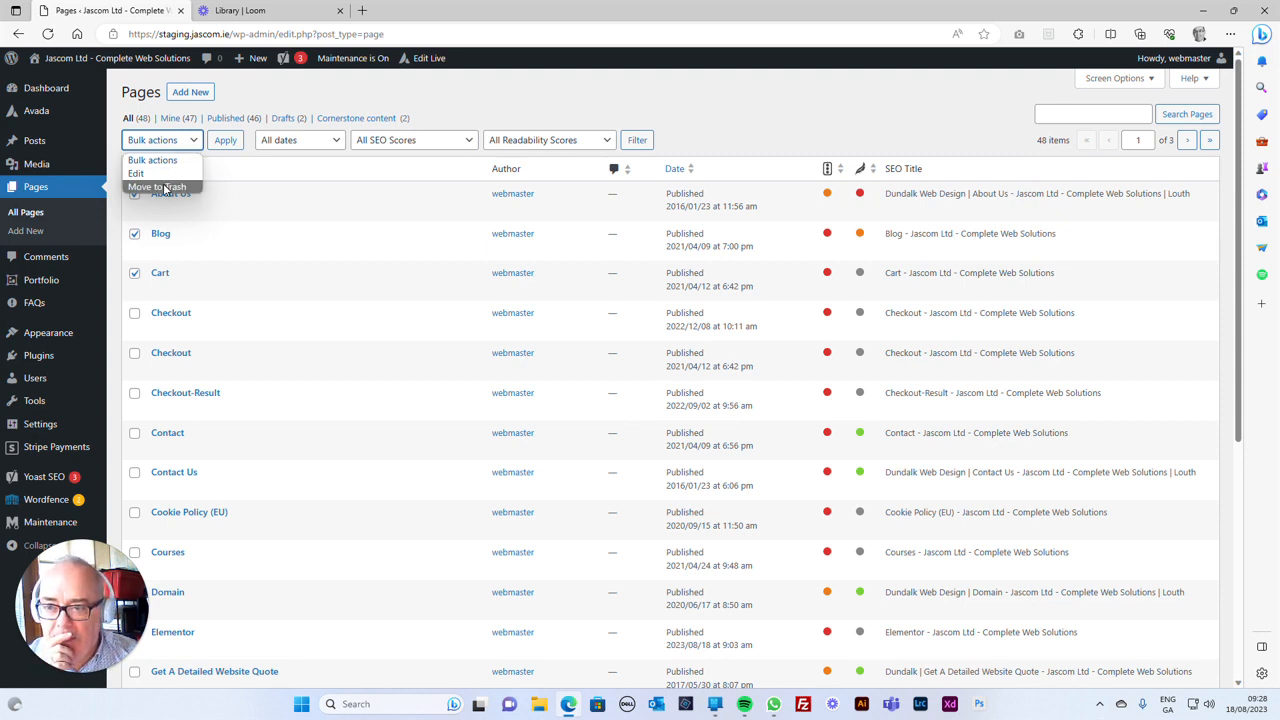
{"action": "left_click", "coordinate": [160, 187]}
{"action": "left_click", "coordinate": [225, 140]}
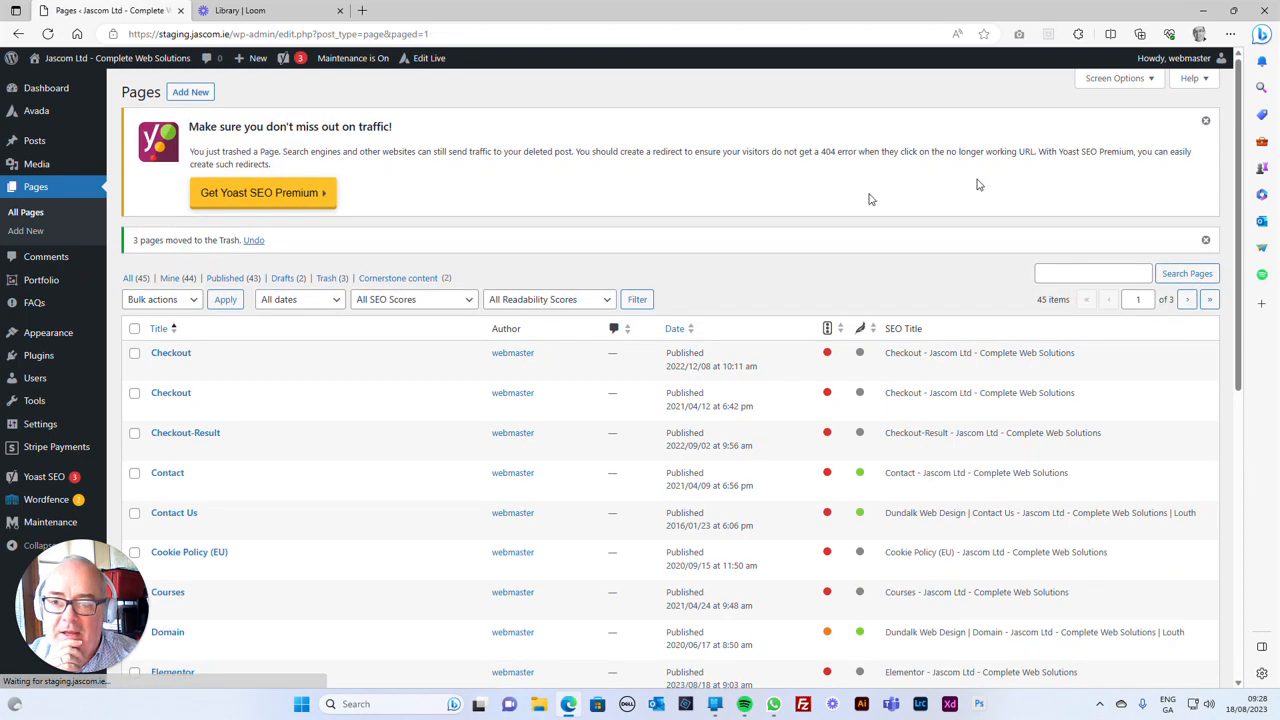
{"action": "left_click", "coordinate": [1205, 120]}
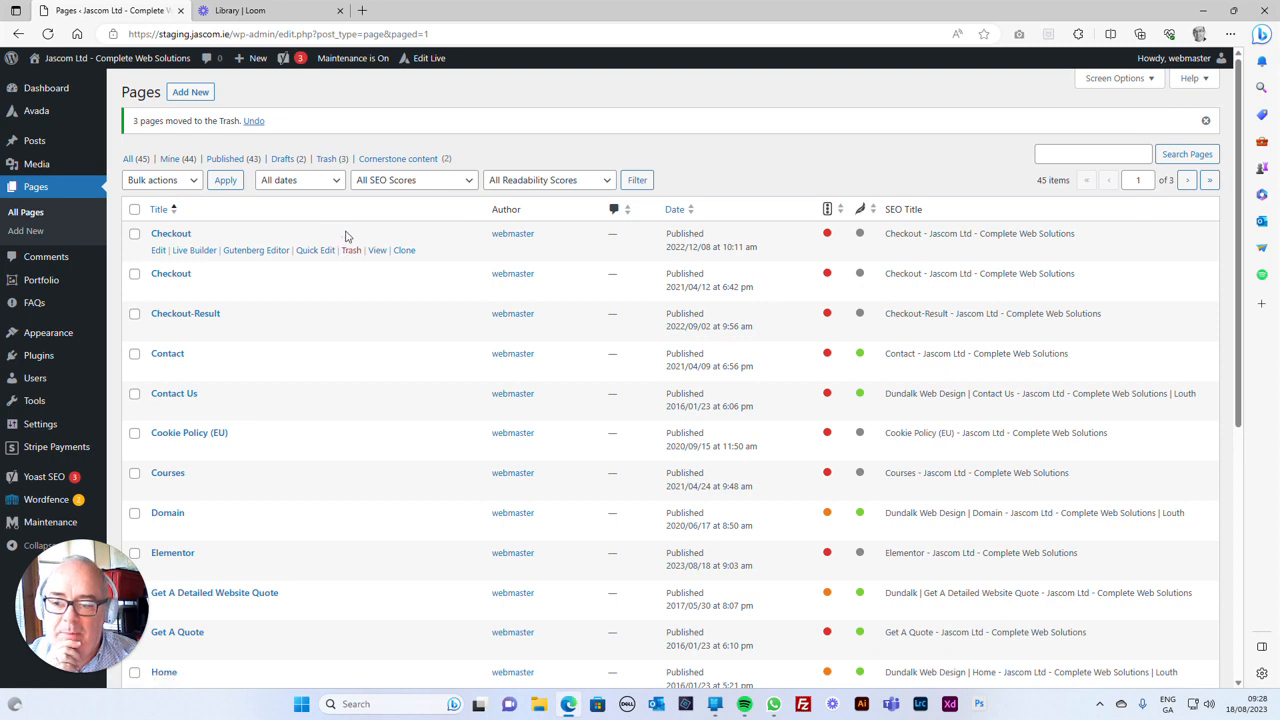
Restore the About Us, Blog and Cart pages from the Trash in one bulk action.
{"action": "left_click", "coordinate": [330, 160]}
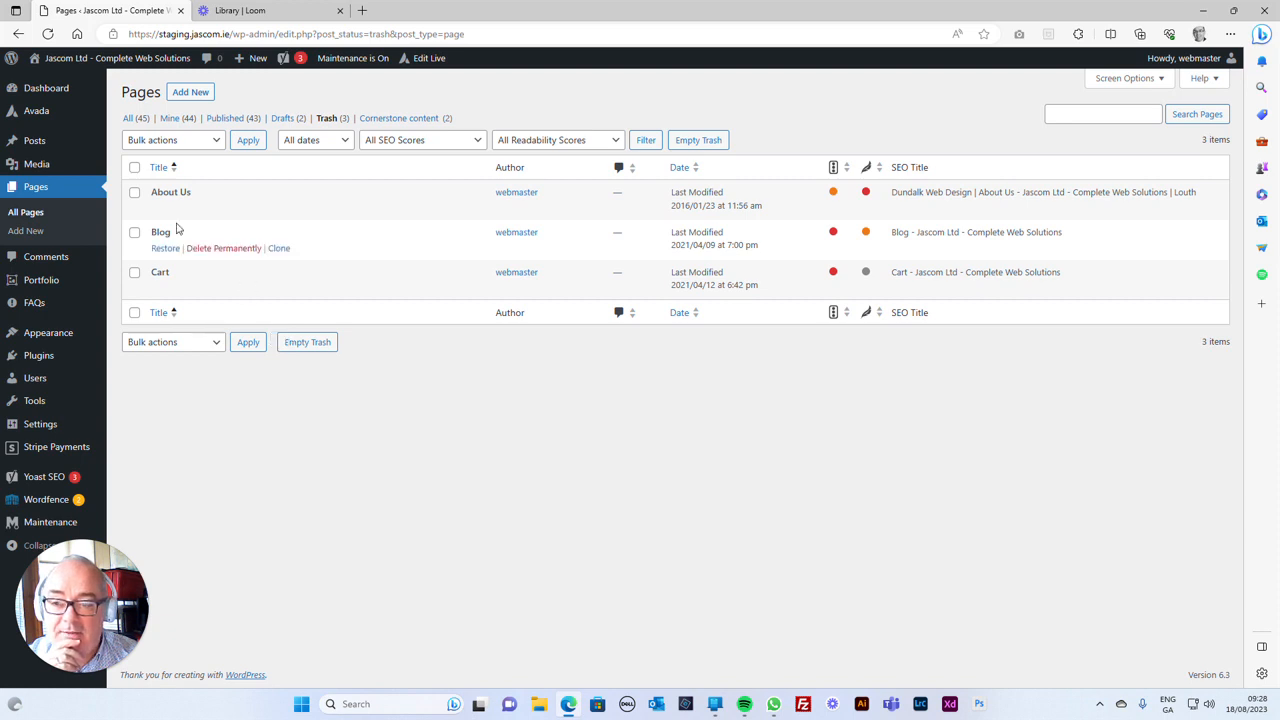
{"action": "left_click", "coordinate": [135, 196]}
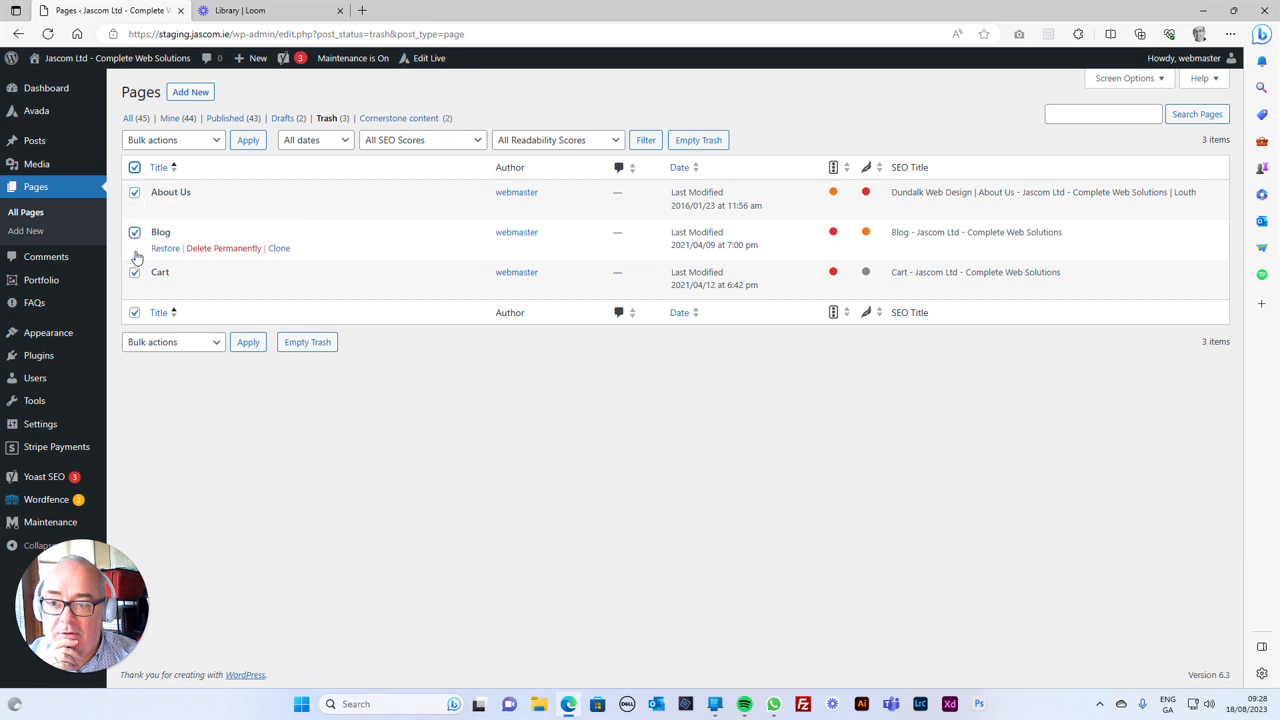
{"action": "left_click", "coordinate": [134, 167]}
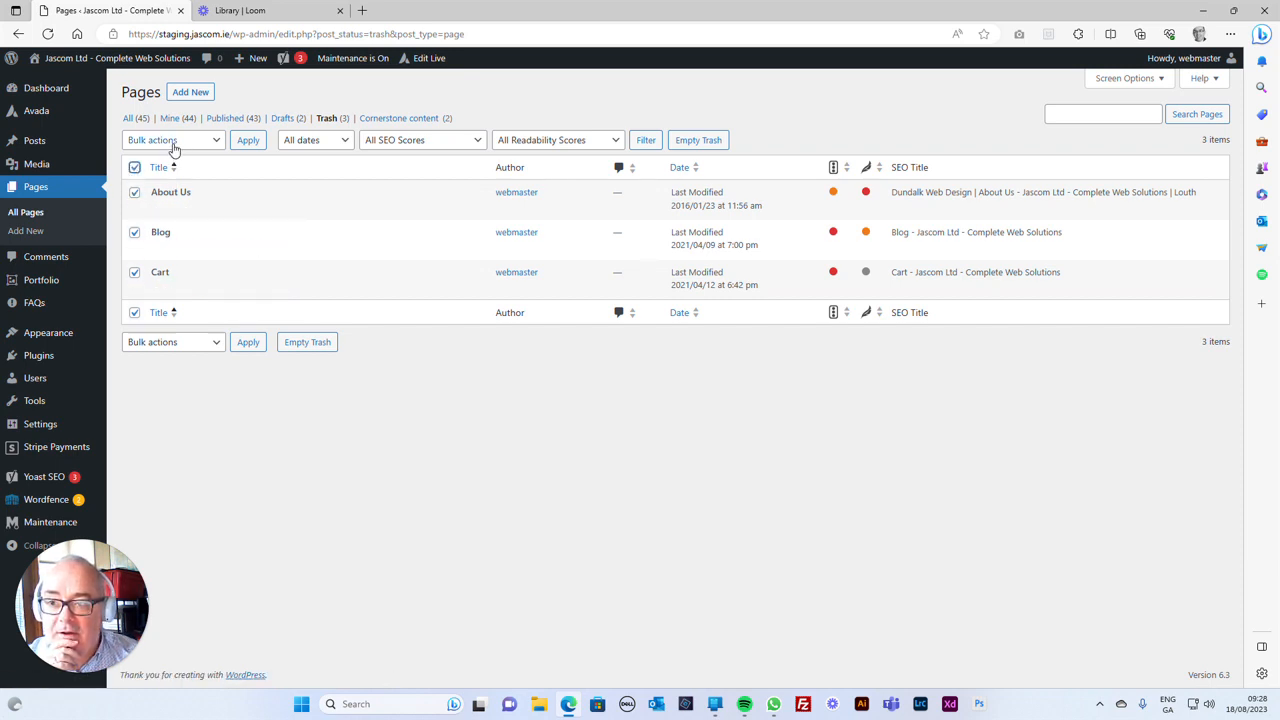
{"action": "left_click", "coordinate": [174, 141]}
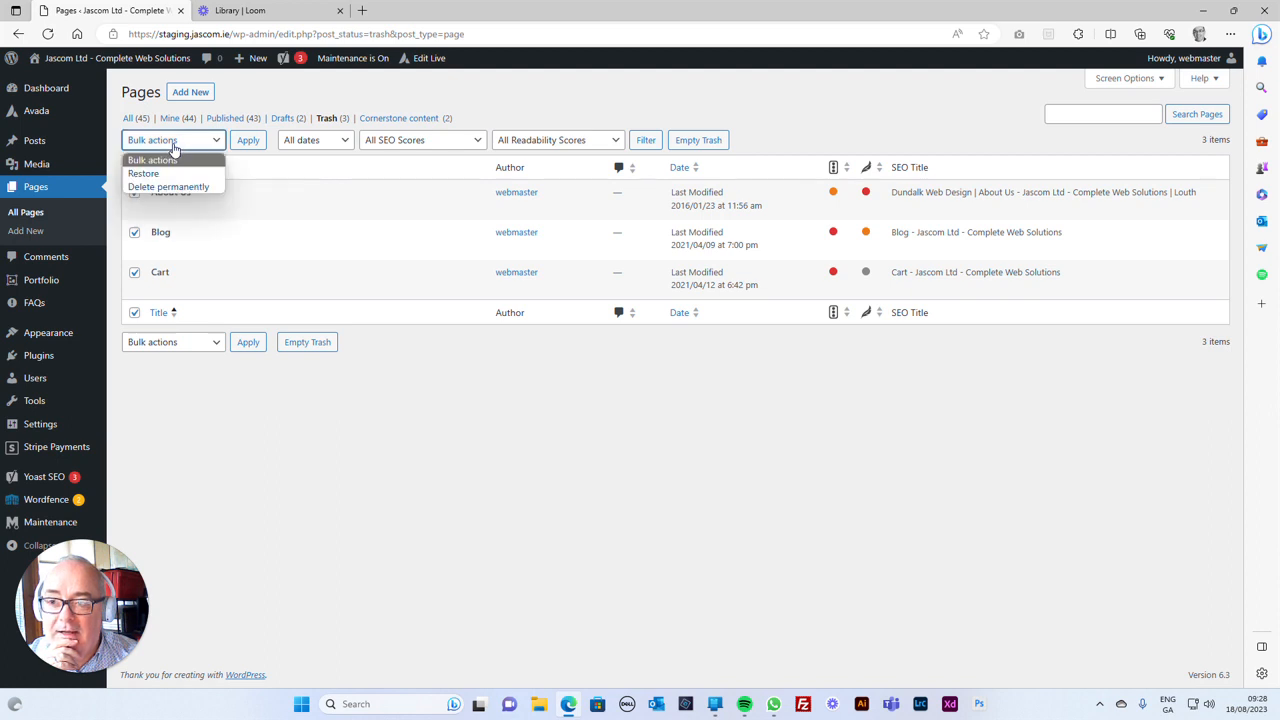
{"action": "left_click", "coordinate": [164, 173]}
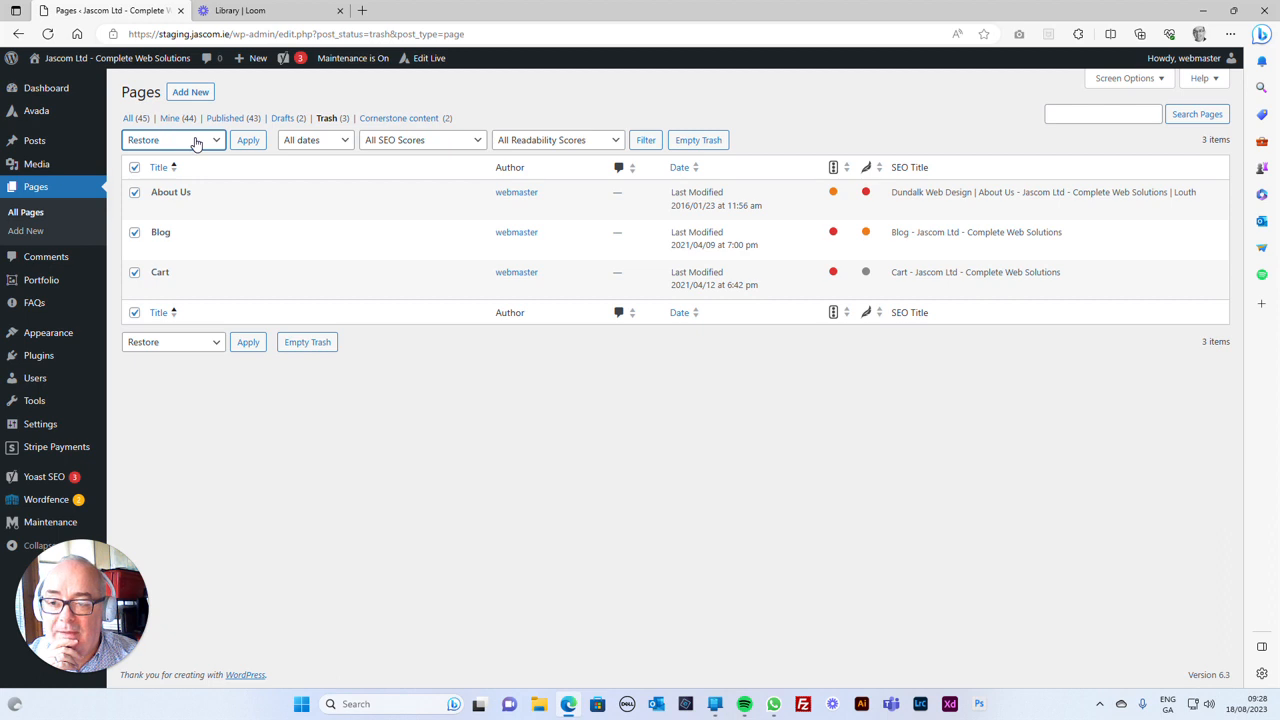
{"action": "left_click", "coordinate": [195, 142]}
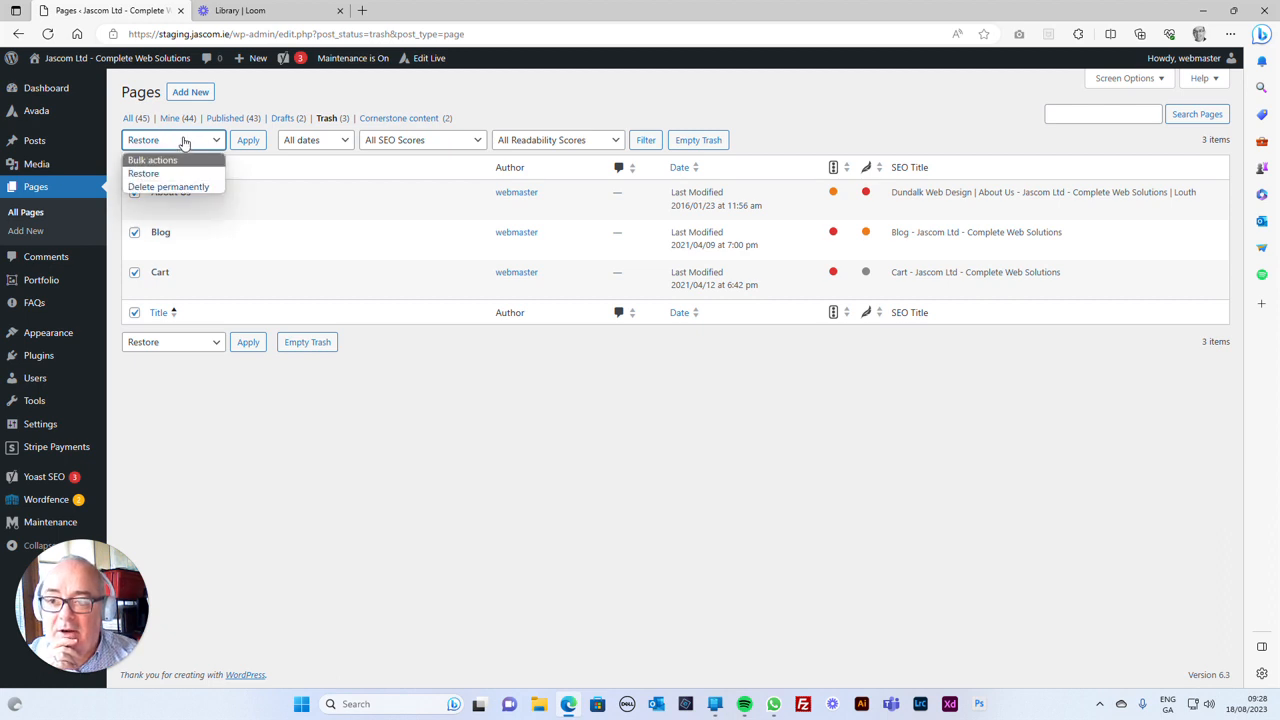
{"action": "left_click", "coordinate": [184, 142]}
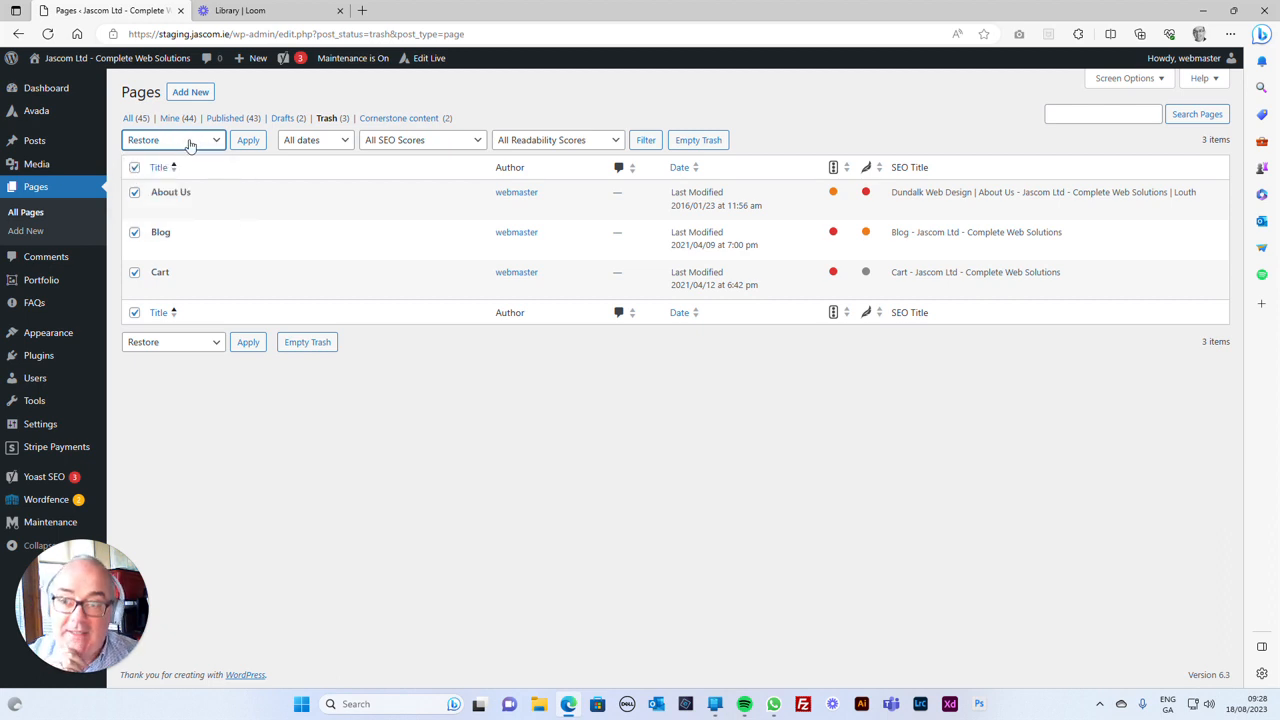
{"action": "left_click", "coordinate": [245, 142]}
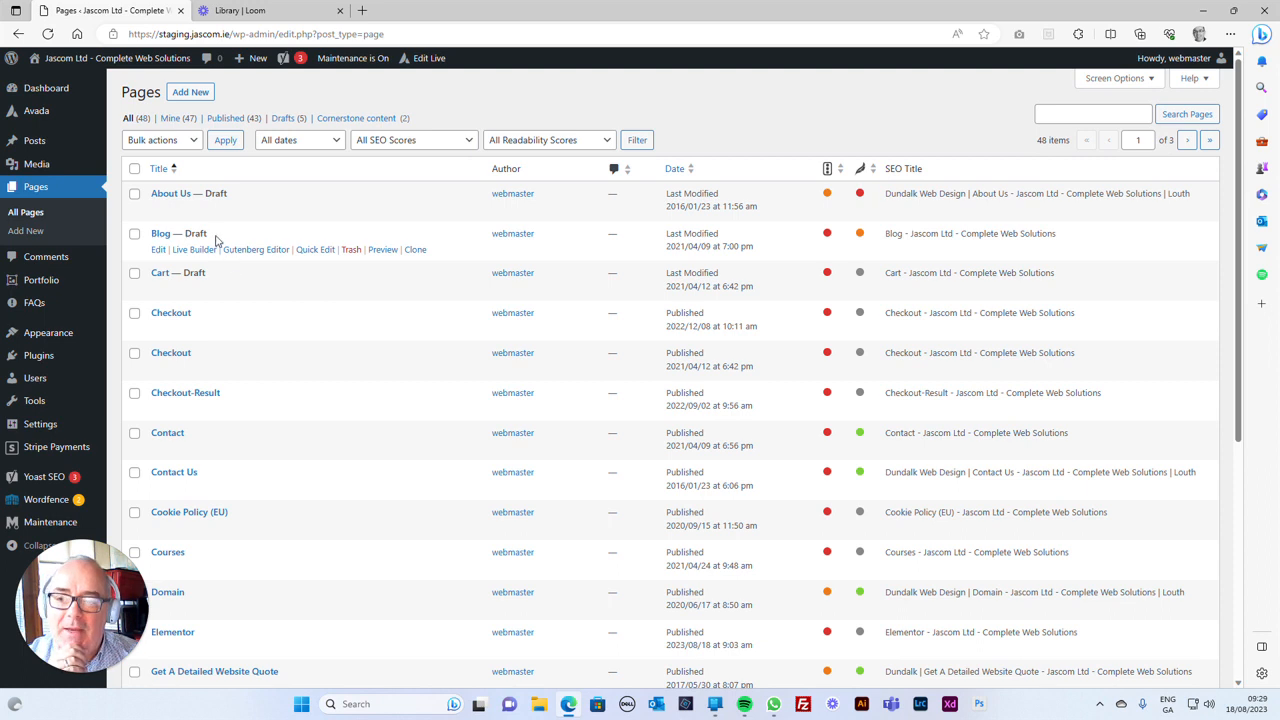
Publish the restored About Us and Blog draft pages.
{"action": "left_click", "coordinate": [180, 195]}
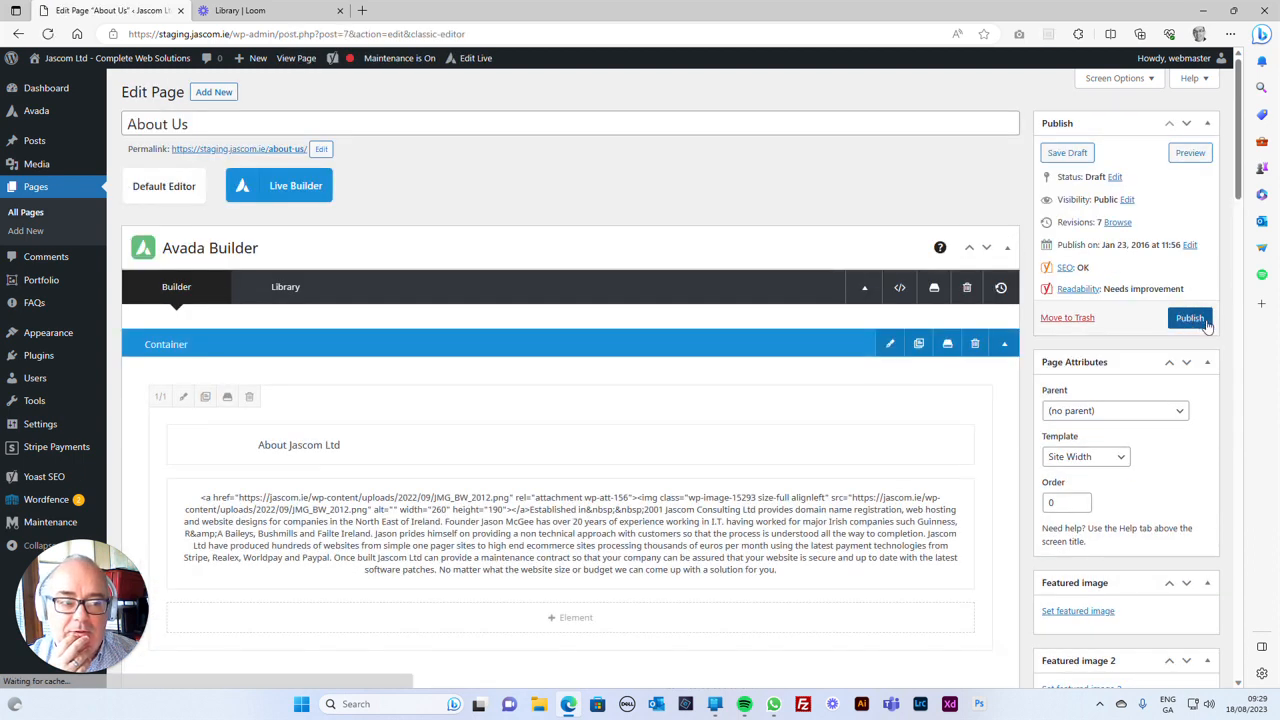
{"action": "left_click", "coordinate": [1190, 318]}
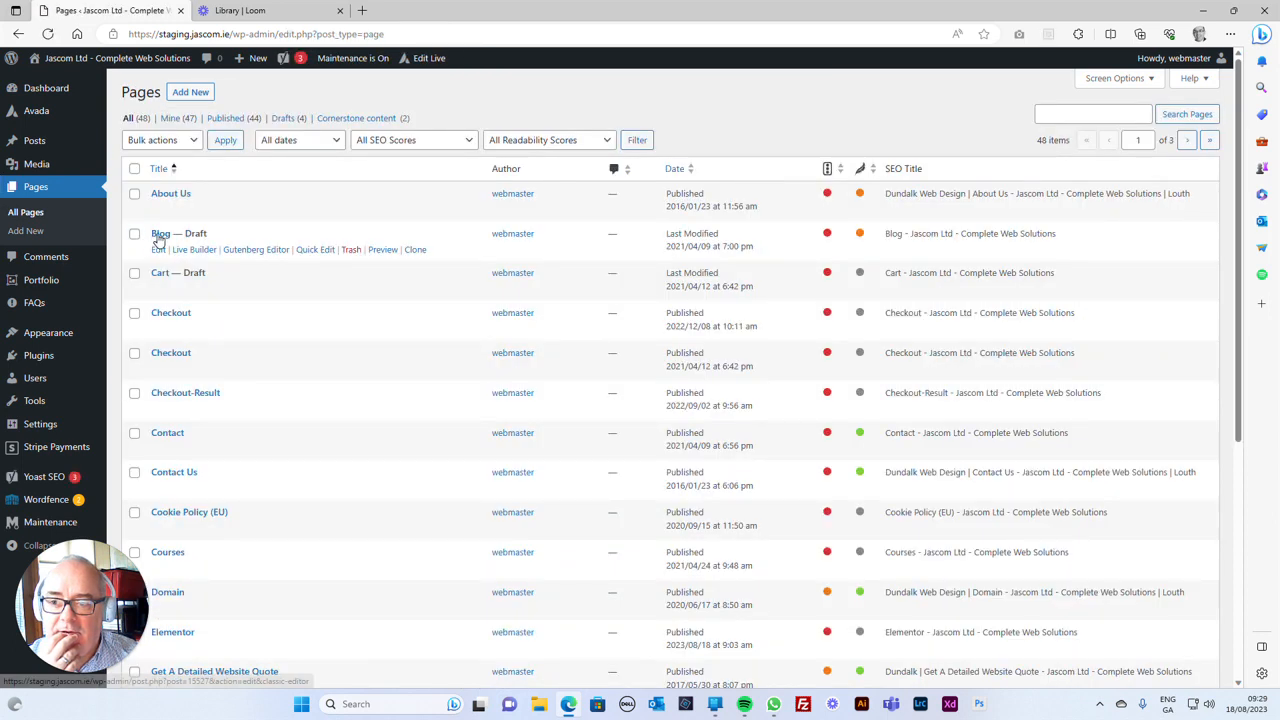
{"action": "left_click", "coordinate": [157, 236]}
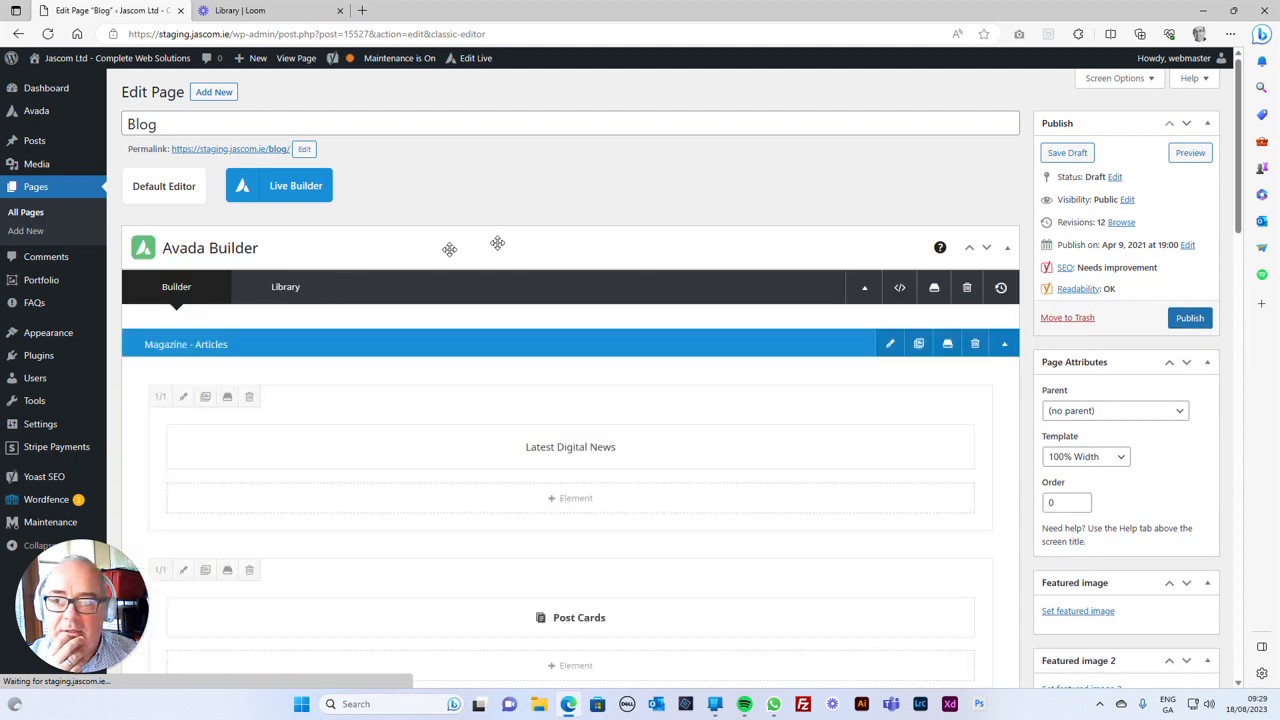
{"action": "left_click", "coordinate": [28, 213]}
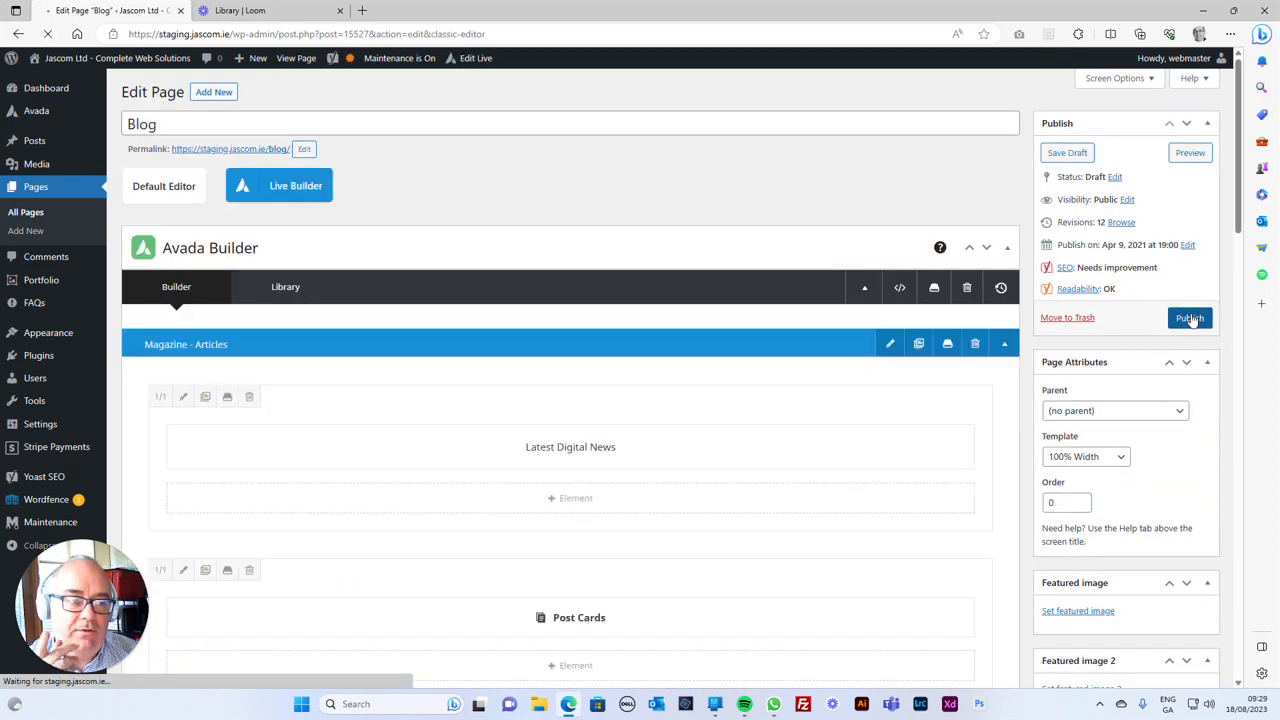
{"action": "left_click", "coordinate": [1190, 318]}
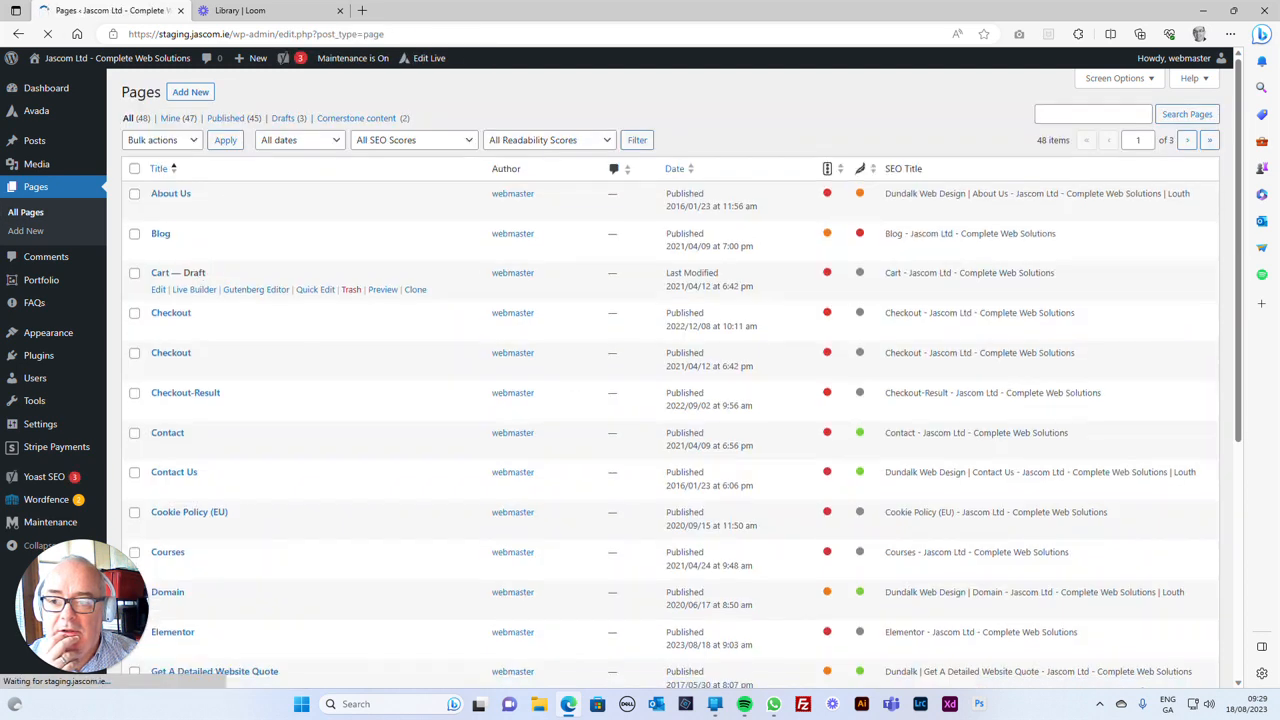
Publish the restored Cart draft page and return to the list of all pages.
{"action": "left_click", "coordinate": [256, 289]}
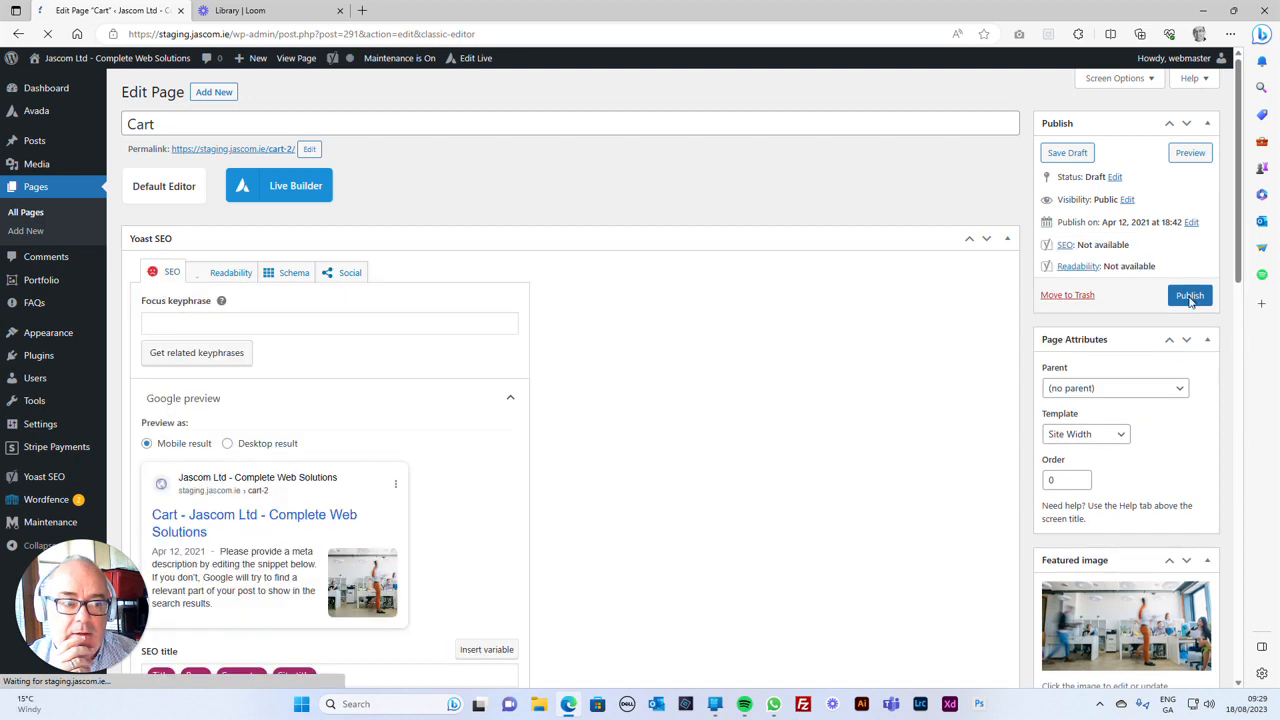
{"action": "left_click", "coordinate": [1190, 295]}
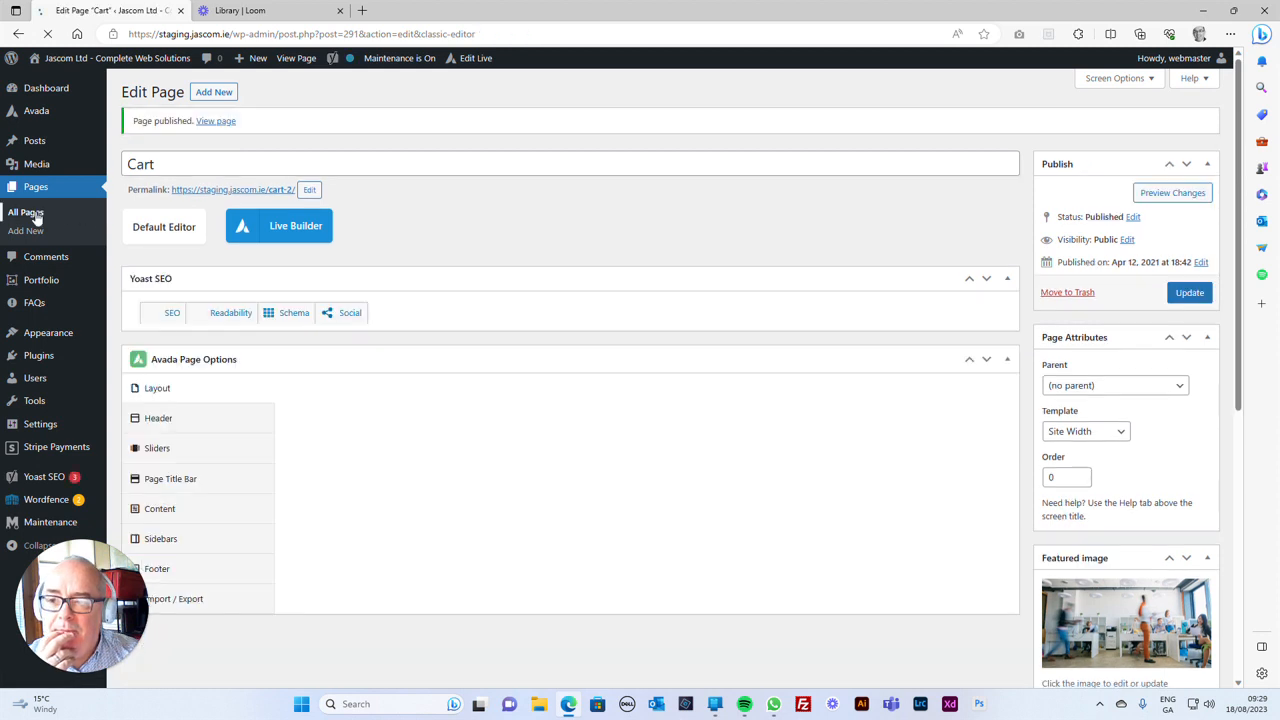
{"action": "left_click", "coordinate": [26, 212]}
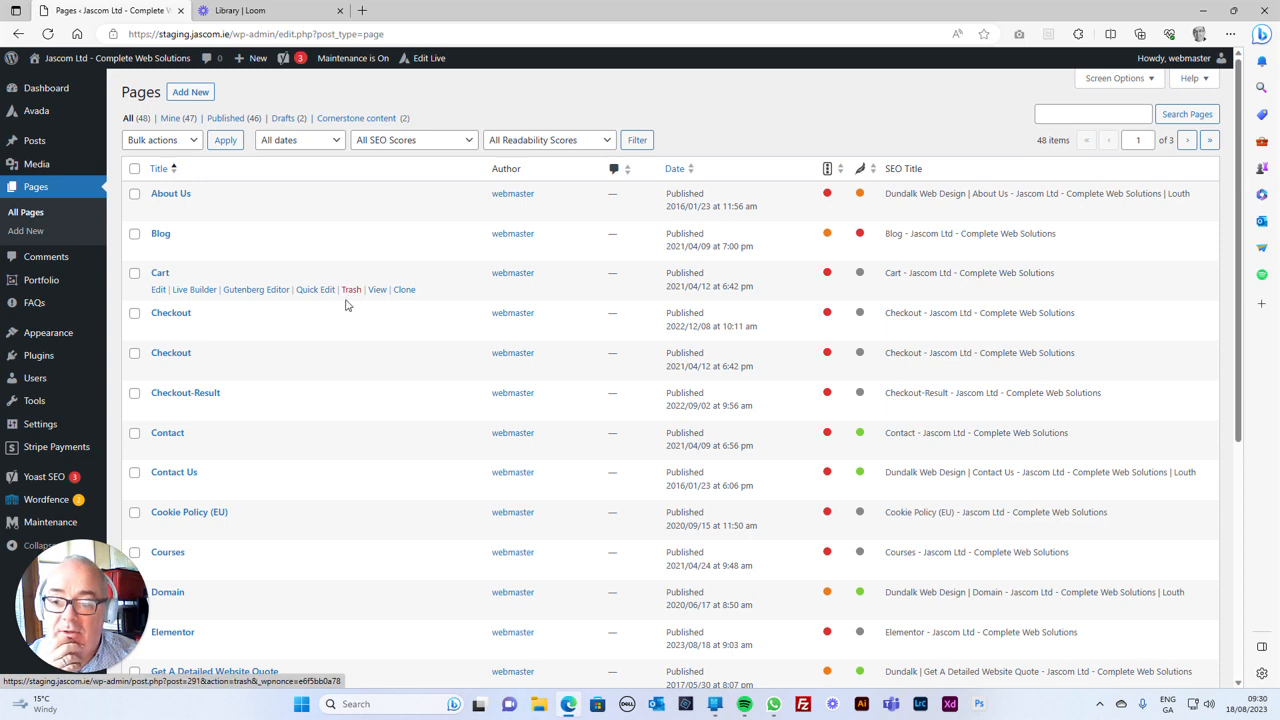
Open the editor for the site's navigation menus to view the structure of the Top menu.
{"action": "scroll", "coordinate": [349, 303], "scroll_direction": "down", "scroll_amount": 3}
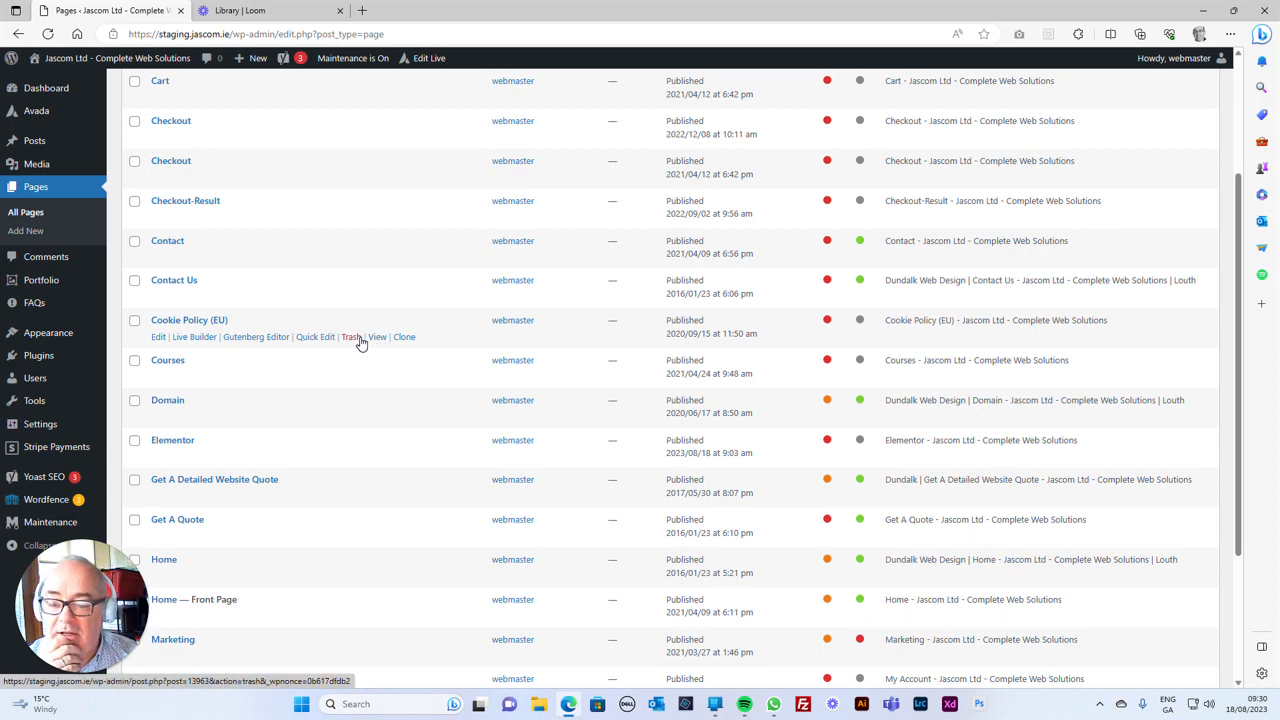
{"action": "scroll", "coordinate": [360, 340], "scroll_direction": "up", "scroll_amount": 3}
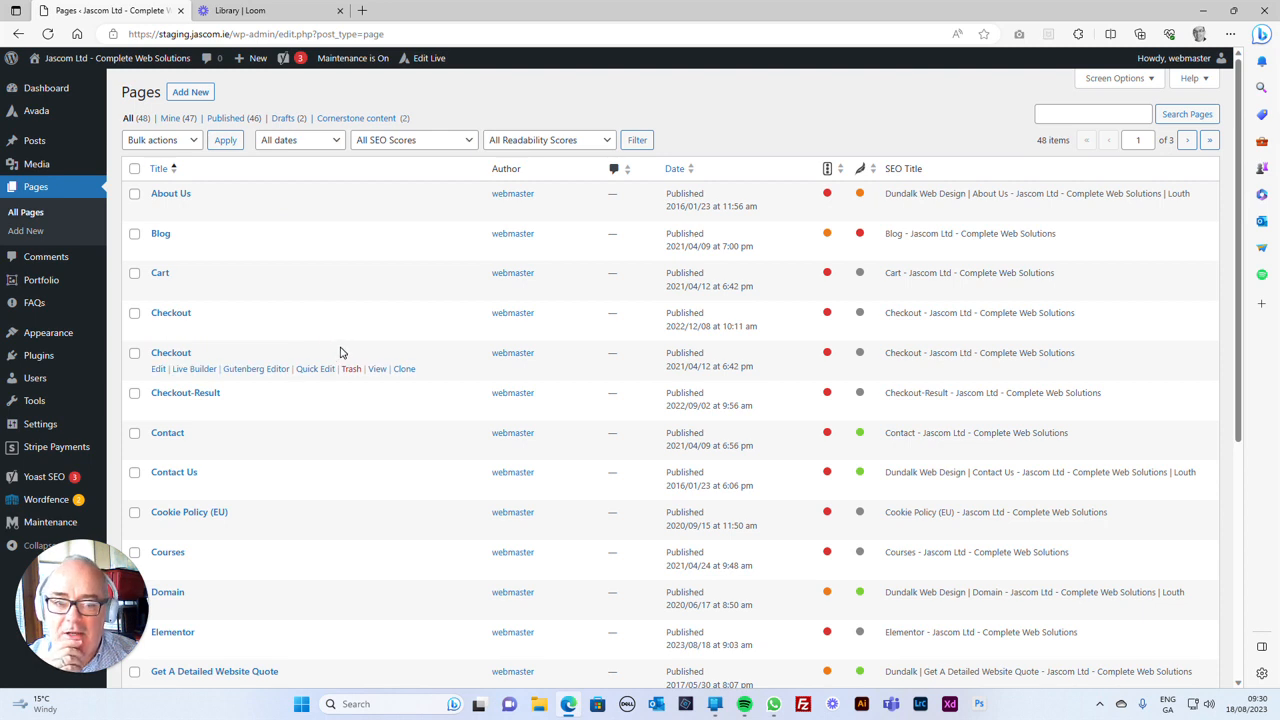
{"action": "scroll", "coordinate": [340, 352], "scroll_direction": "down", "scroll_amount": 2}
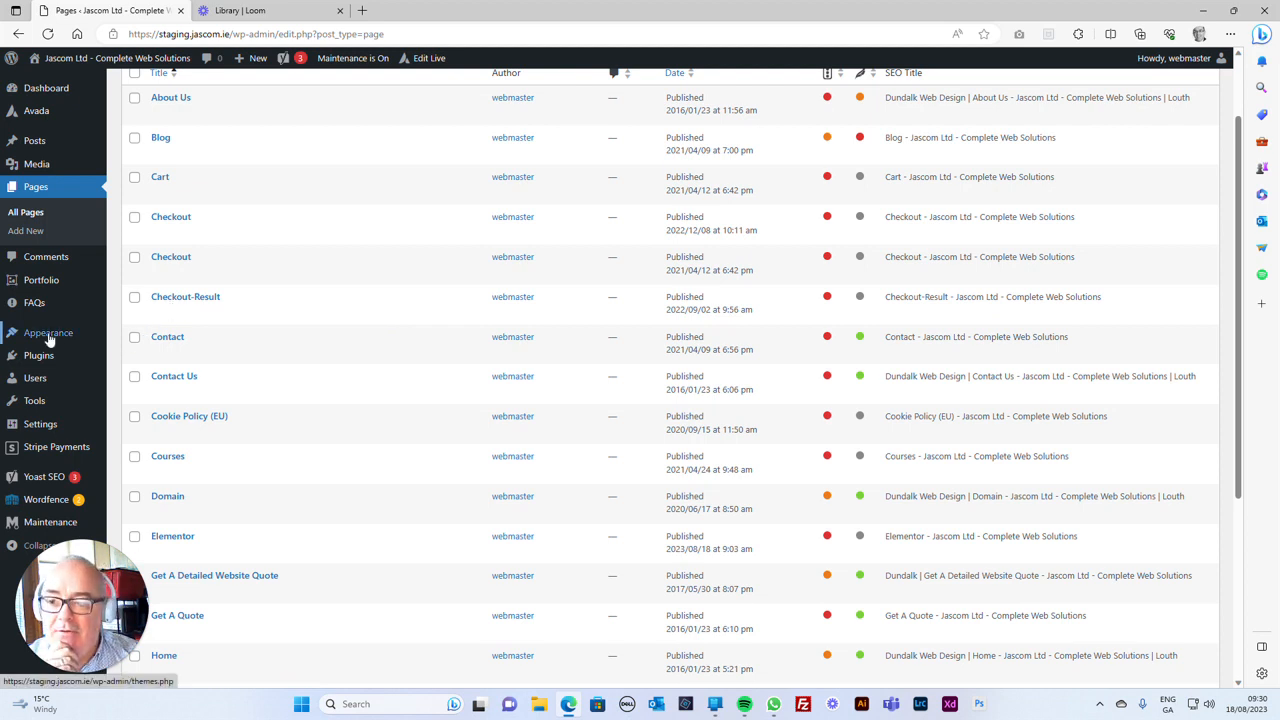
{"action": "mouse_move", "coordinate": [50, 340]}
{"action": "left_click", "coordinate": [131, 391]}
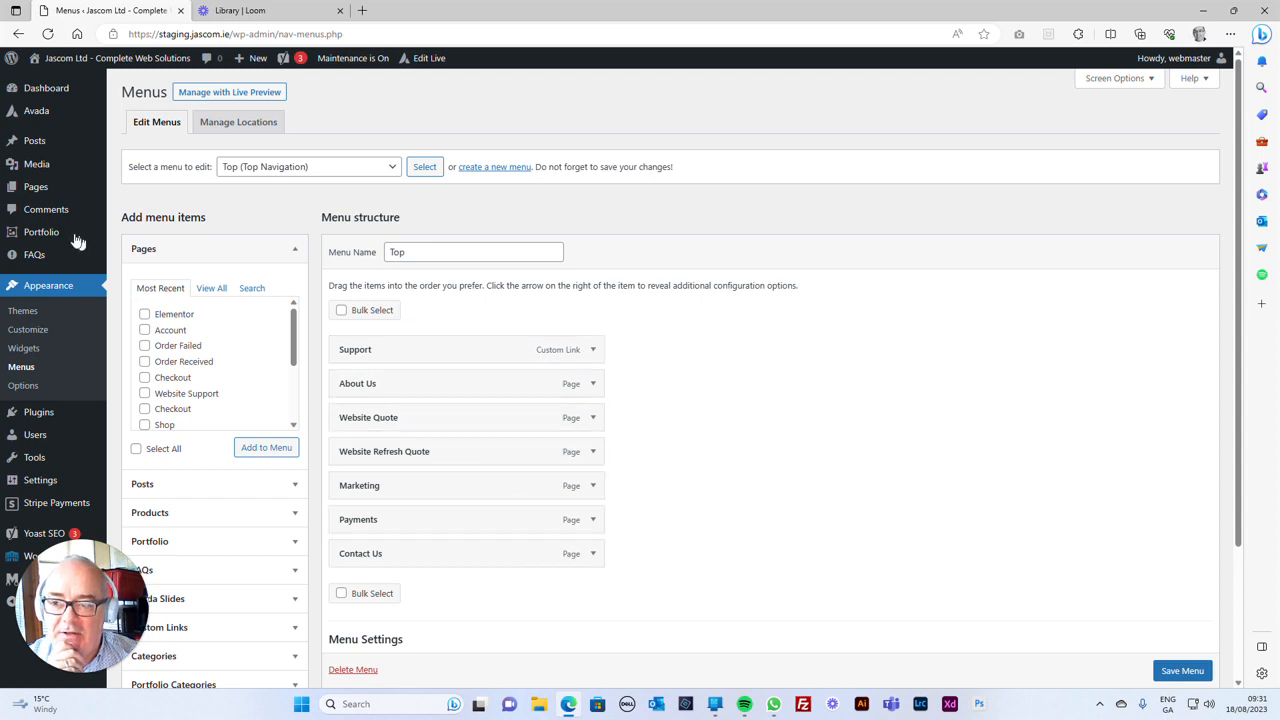
Move the About Us page to the Trash from the pages list and dismiss the Yoast SEO Premium notice.
{"action": "left_click", "coordinate": [36, 187]}
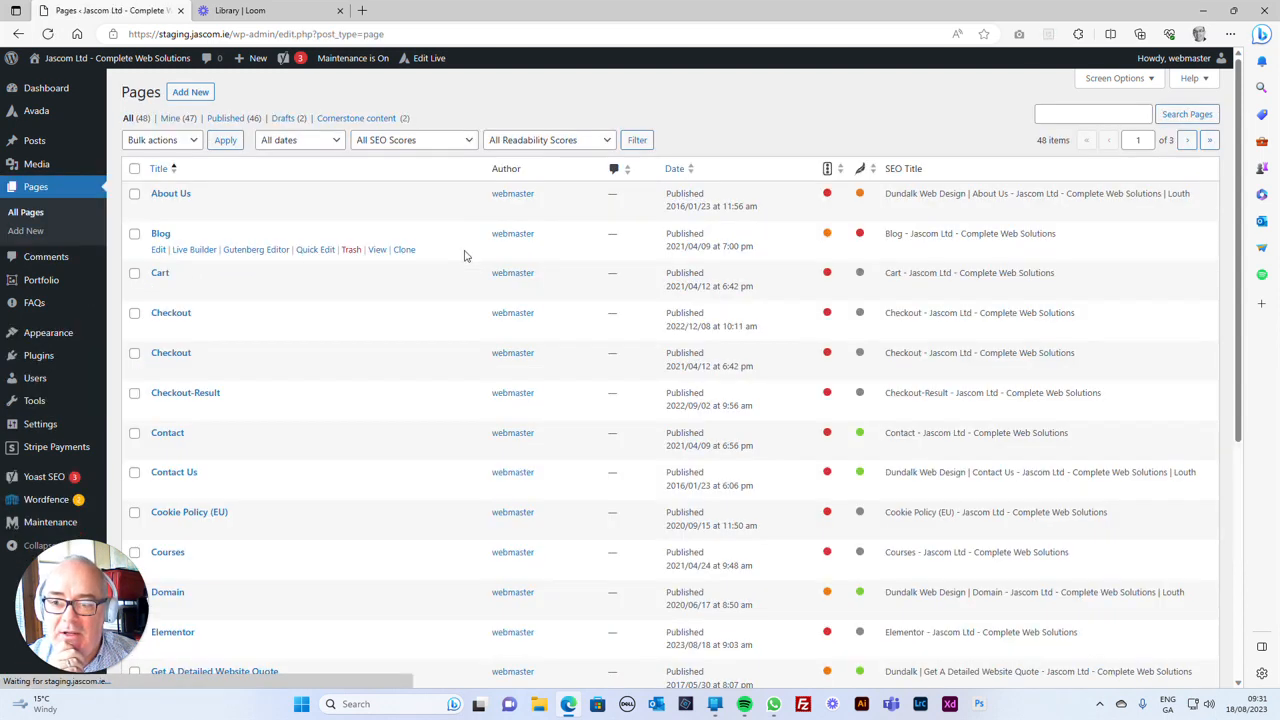
{"action": "left_click", "coordinate": [134, 194]}
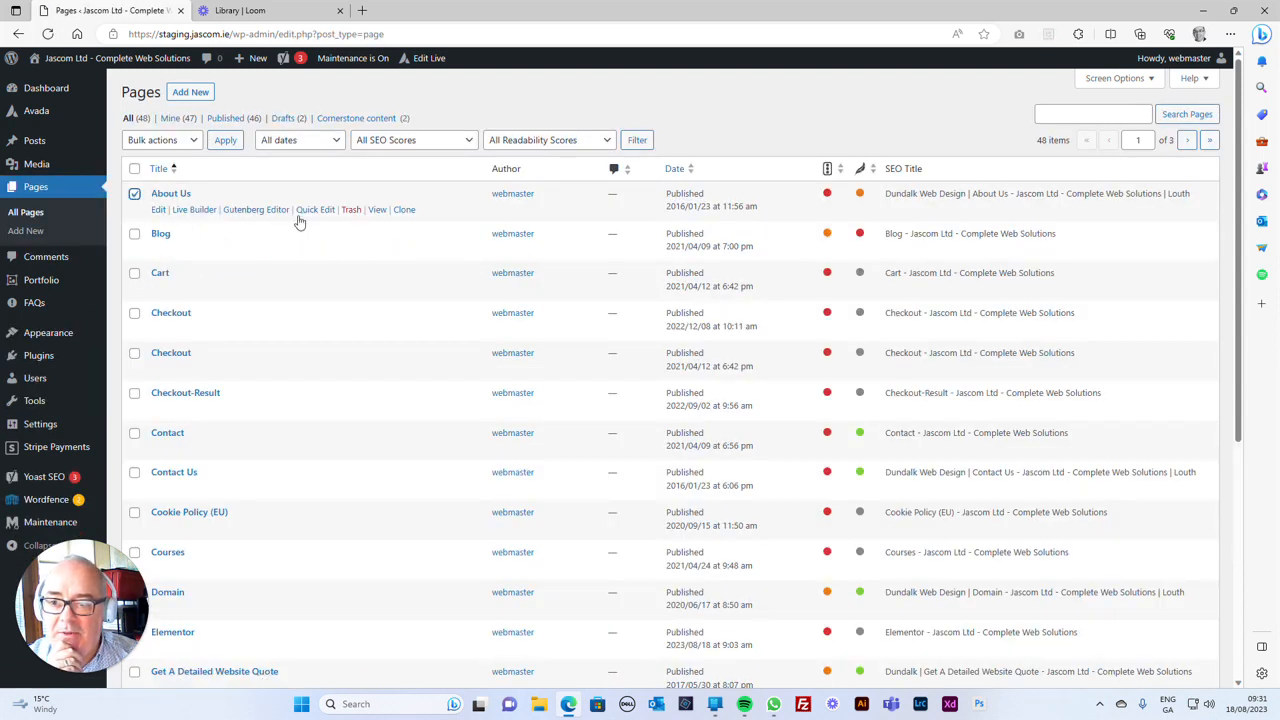
{"action": "left_click", "coordinate": [351, 211]}
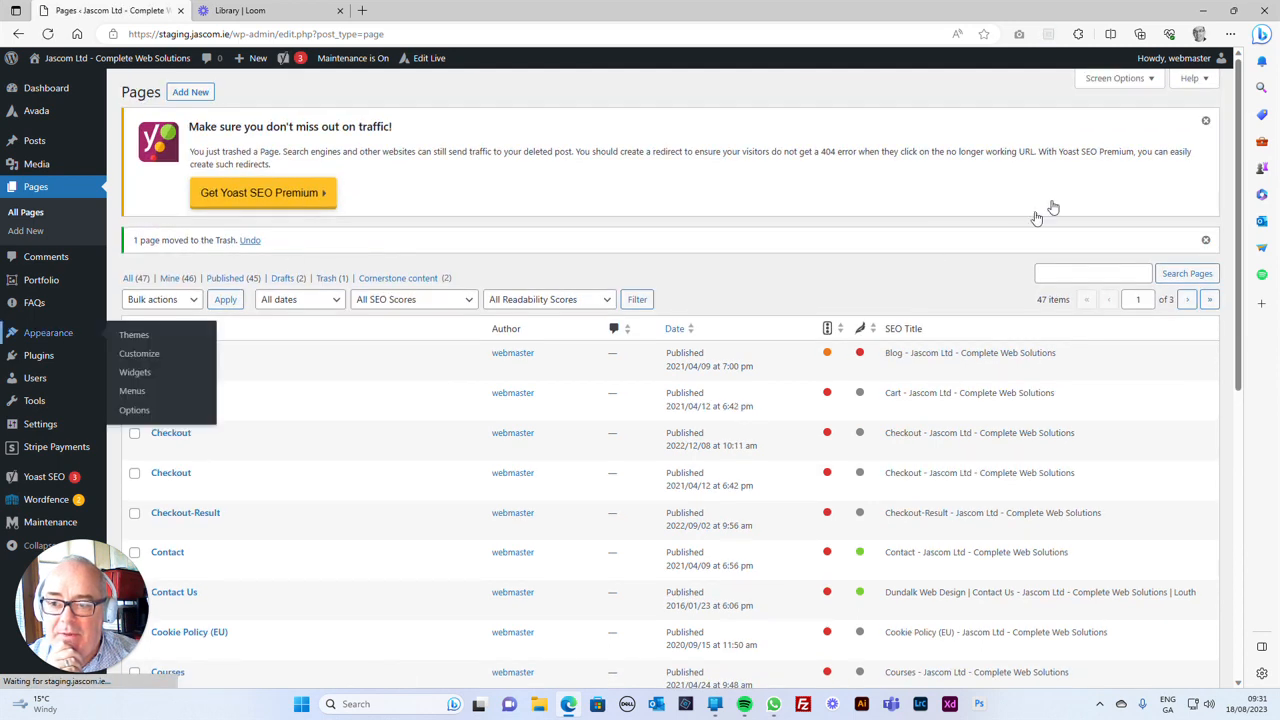
{"action": "left_click", "coordinate": [1206, 121]}
Open the Top menu in the menu editor, examine the About Us item's settings, and collapse them without changing anything.
{"action": "mouse_move", "coordinate": [84, 342]}
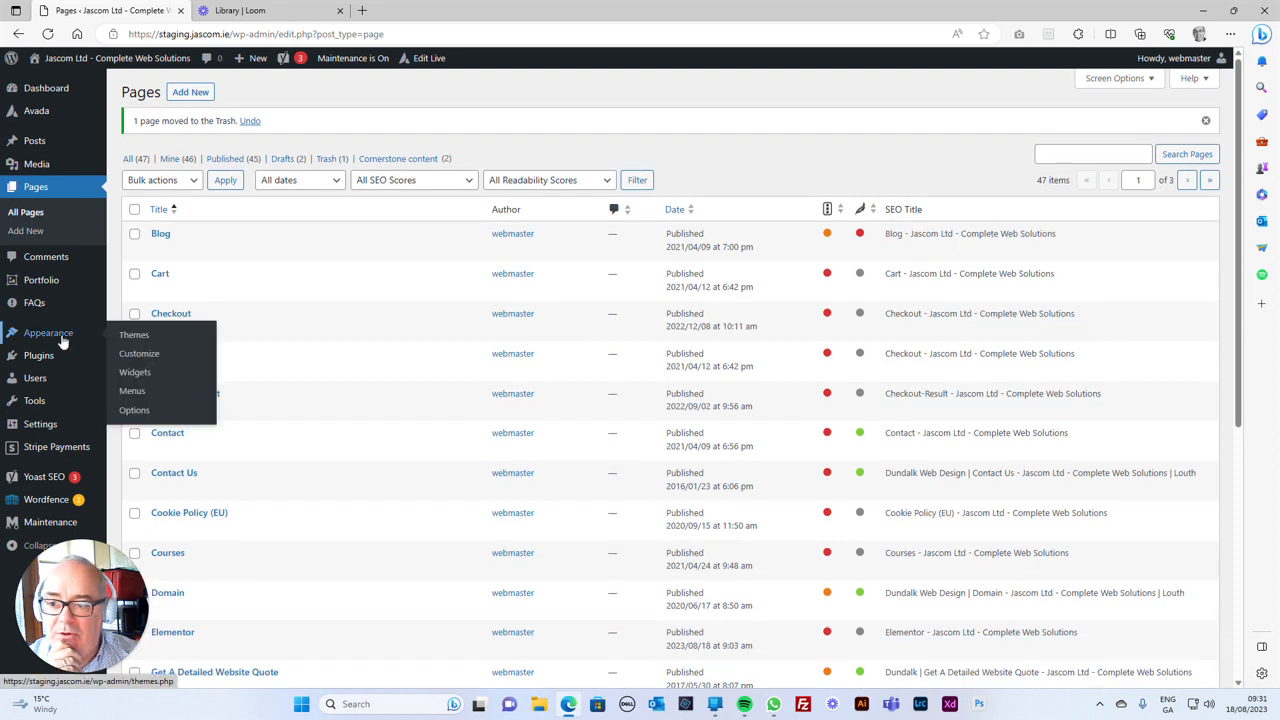
{"action": "left_click", "coordinate": [144, 392]}
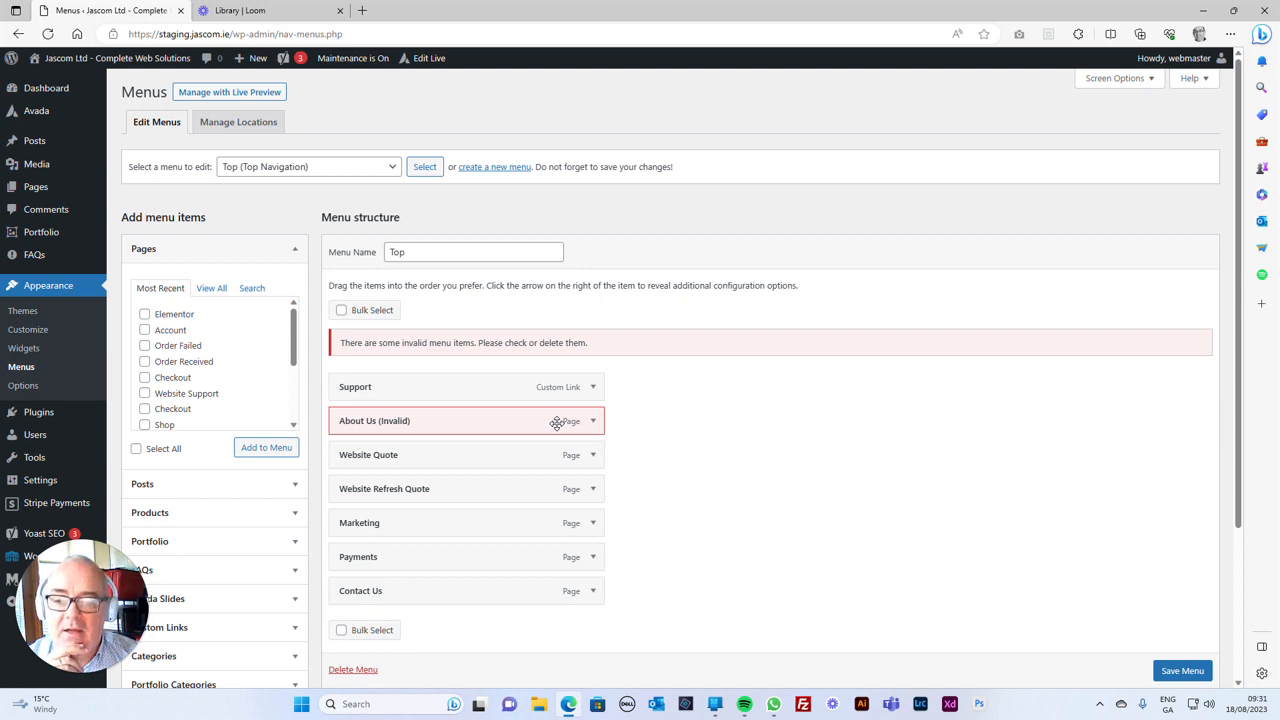
{"action": "scroll", "coordinate": [655, 420], "scroll_direction": "down", "scroll_amount": 1}
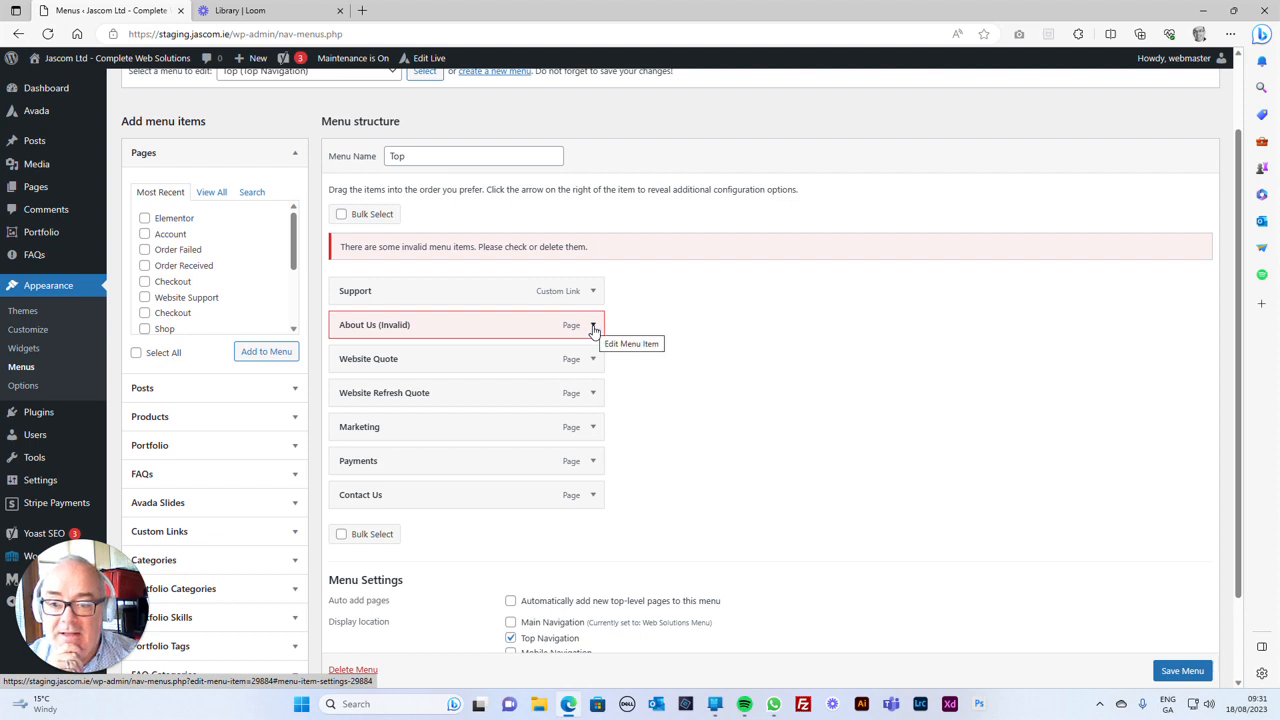
{"action": "left_click", "coordinate": [593, 327]}
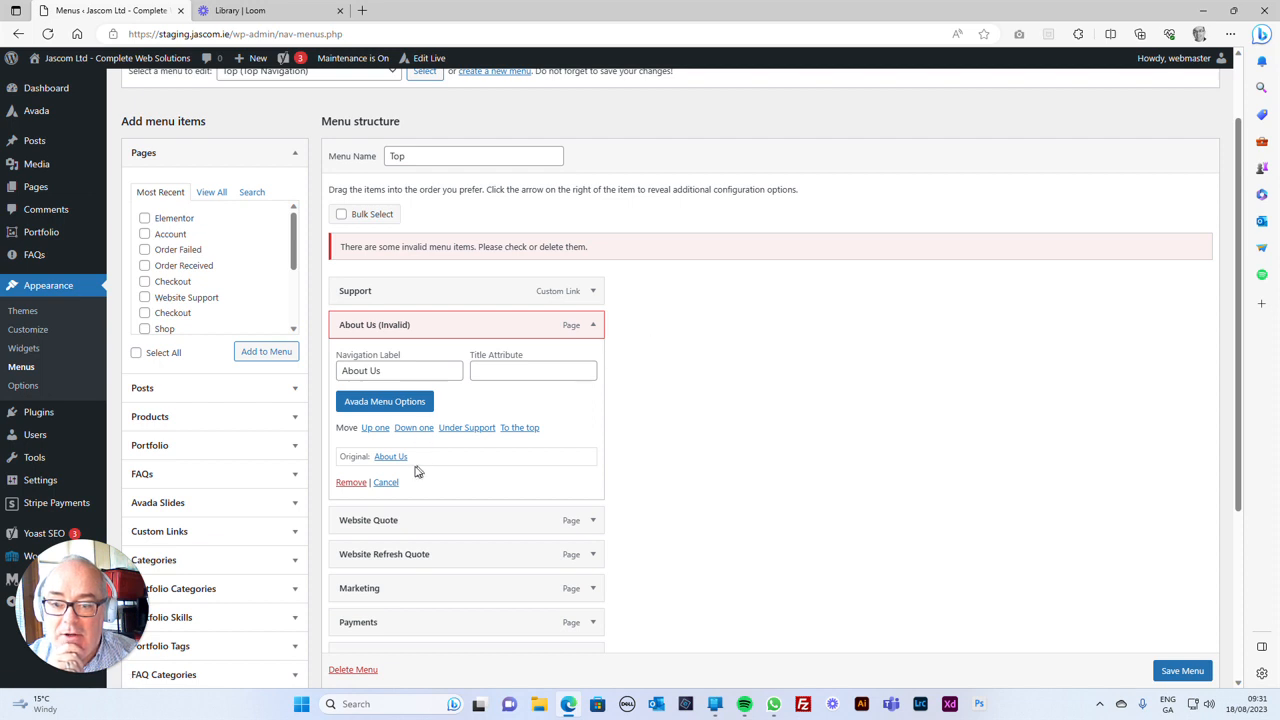
{"action": "left_click", "coordinate": [385, 482]}
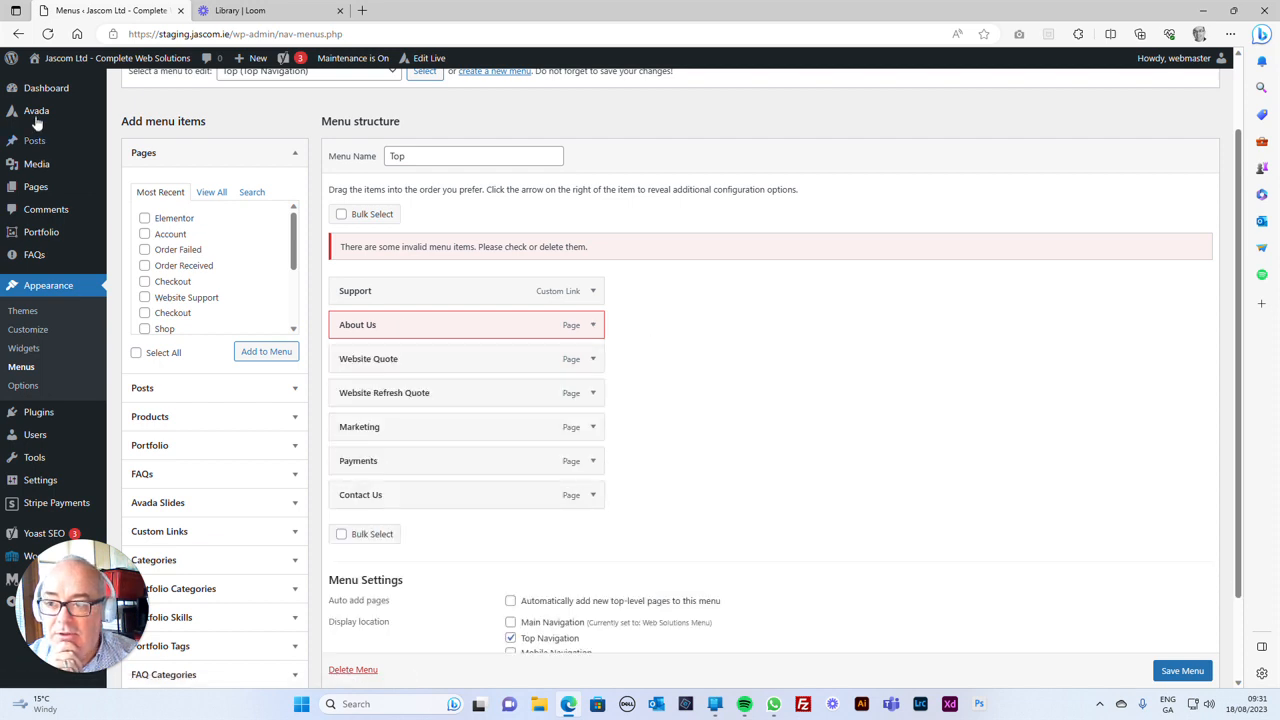
Restore the About Us page from the pages Trash and return to the list of all pages.
{"action": "left_click", "coordinate": [36, 187]}
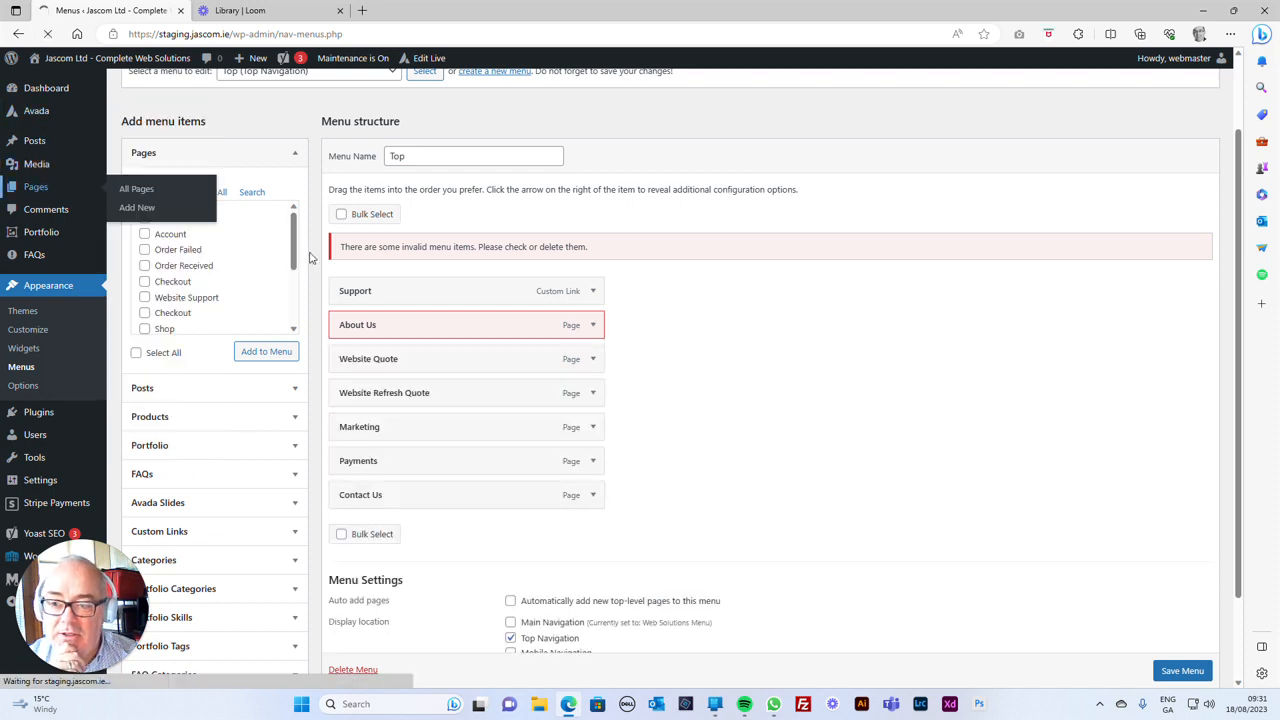
{"action": "left_click", "coordinate": [334, 119]}
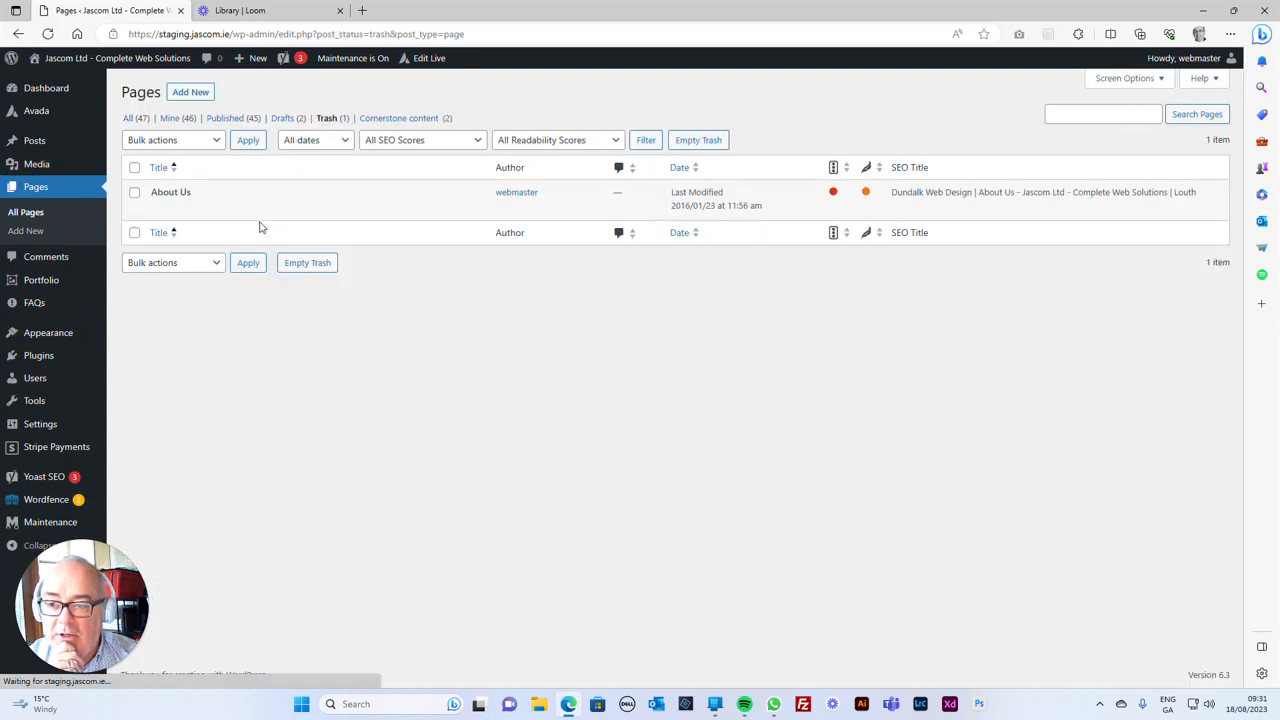
{"action": "left_click", "coordinate": [134, 192]}
{"action": "left_click", "coordinate": [165, 208]}
{"action": "left_click", "coordinate": [303, 268]}
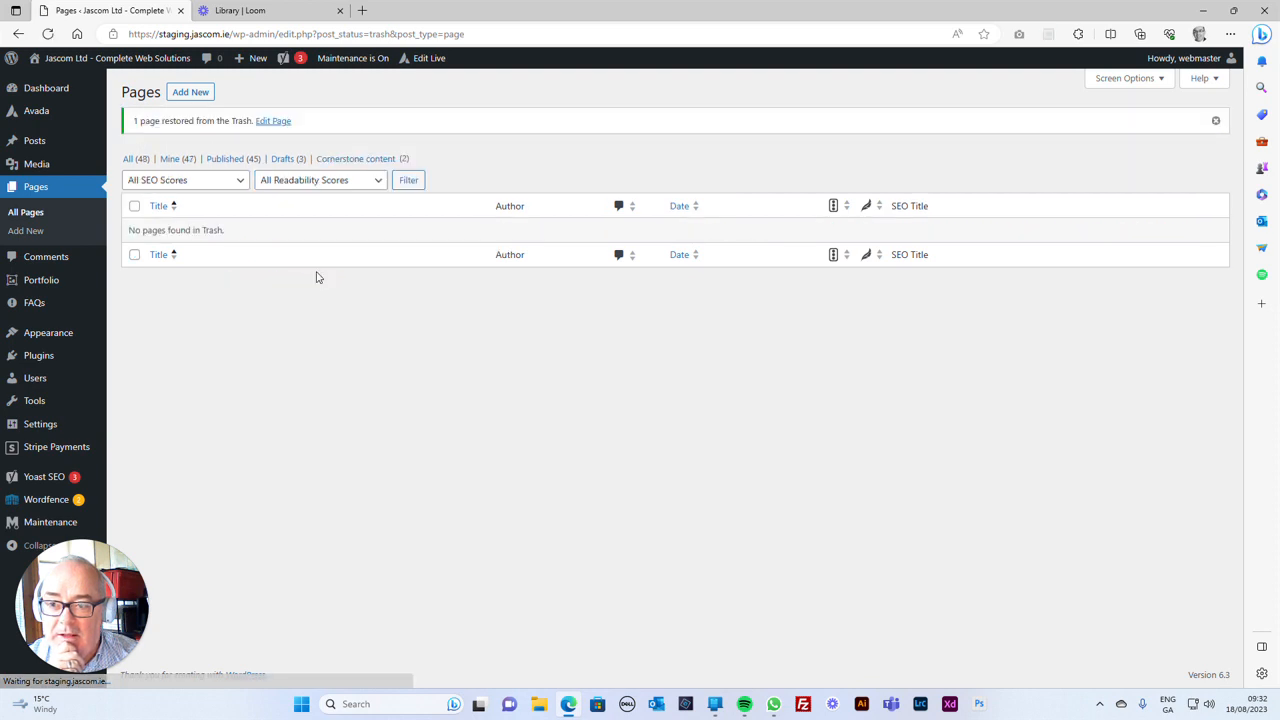
{"action": "left_click", "coordinate": [33, 213]}
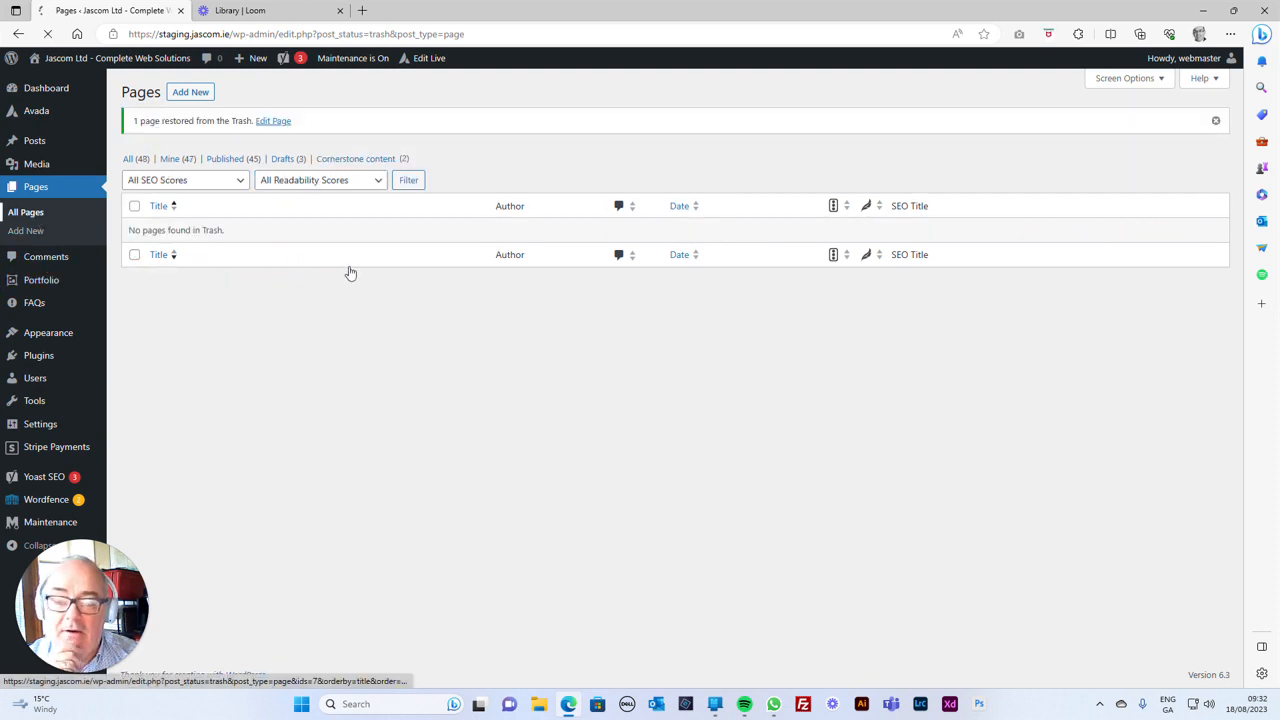